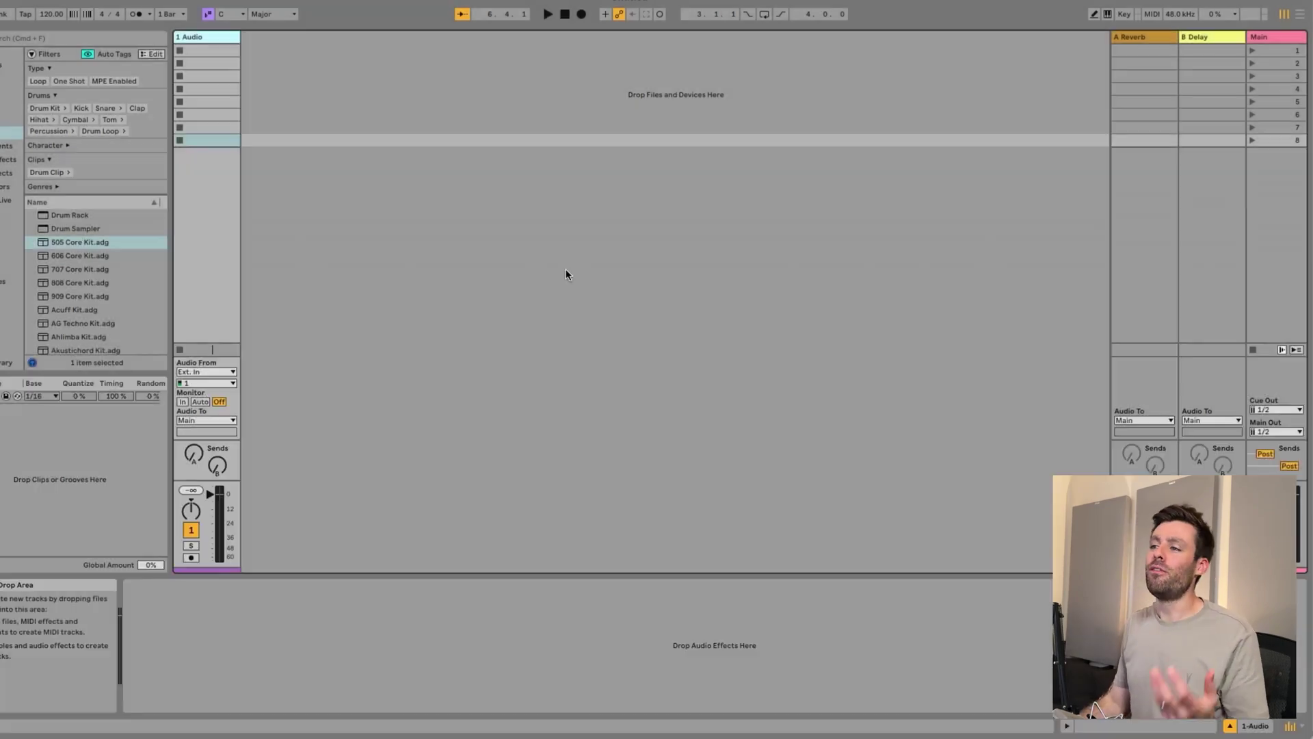
Insert a new MIDI track and load Playbeat 4 onto it from a 'playbeat' library search
right_click(375, 226)
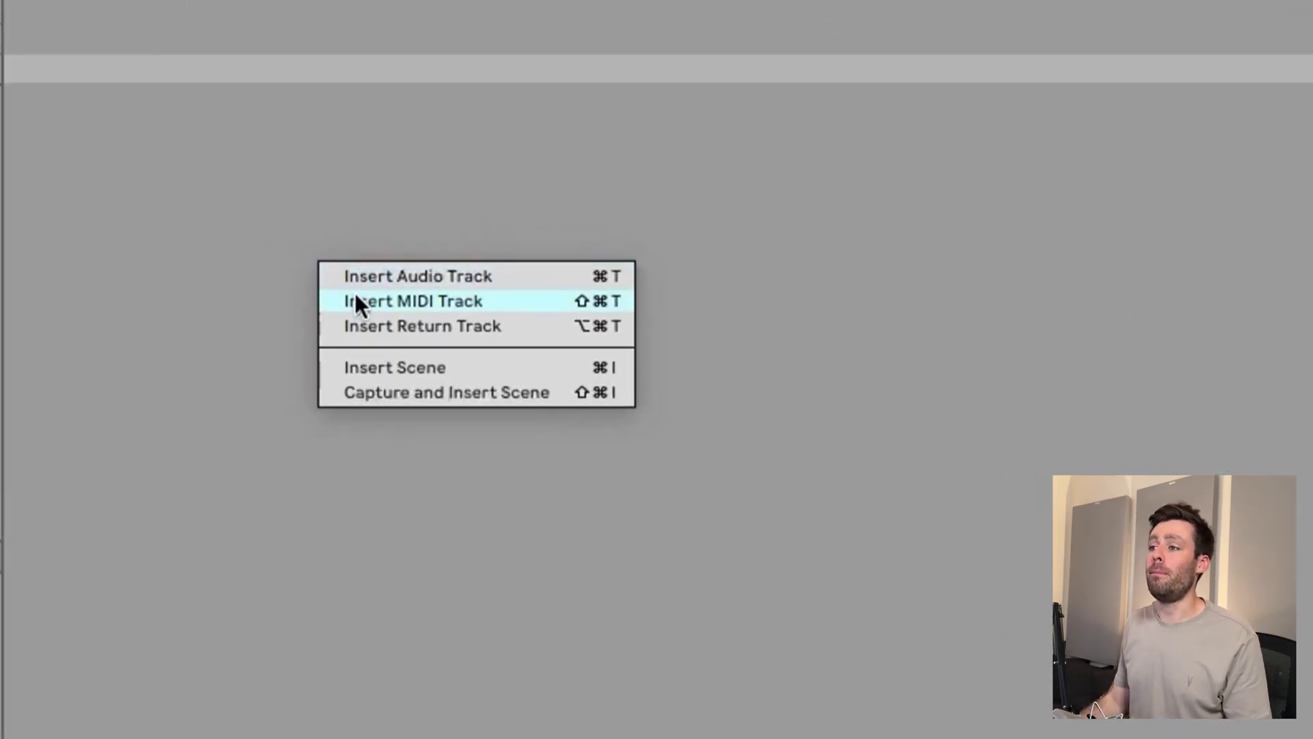
left_click(391, 242)
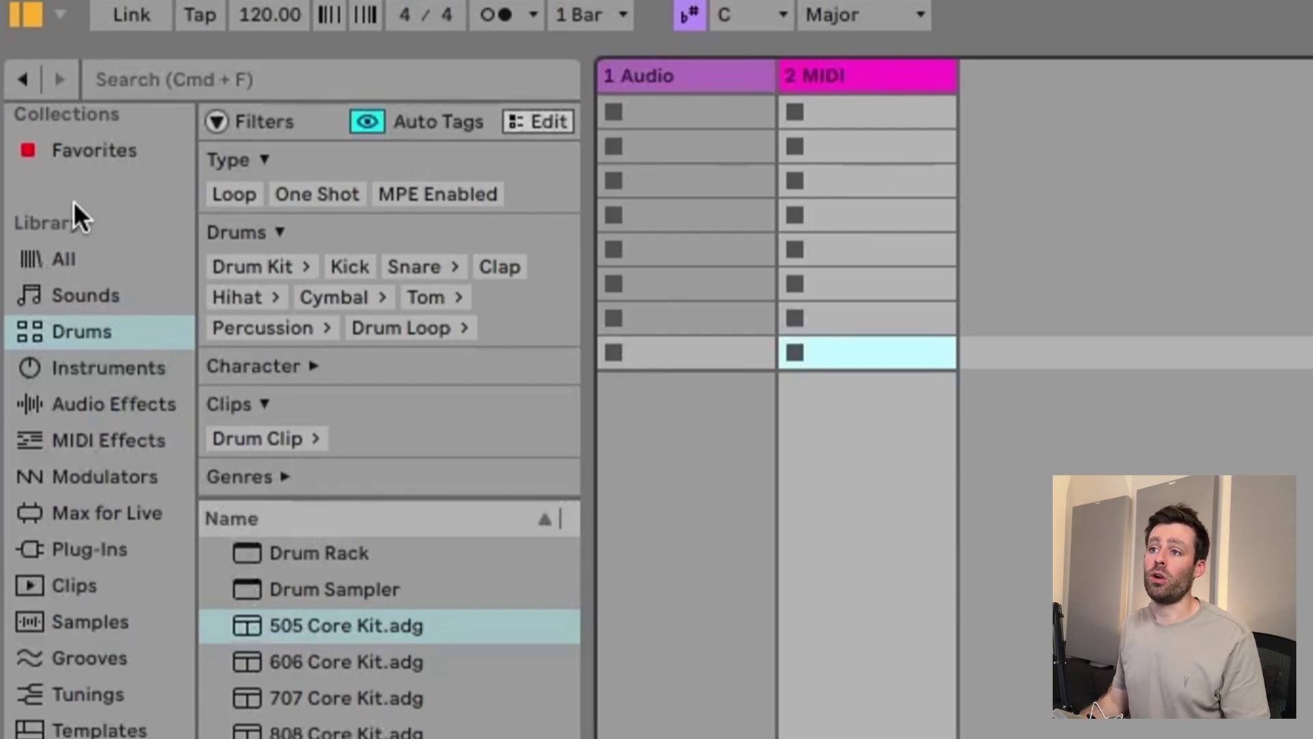
left_click(65, 254)
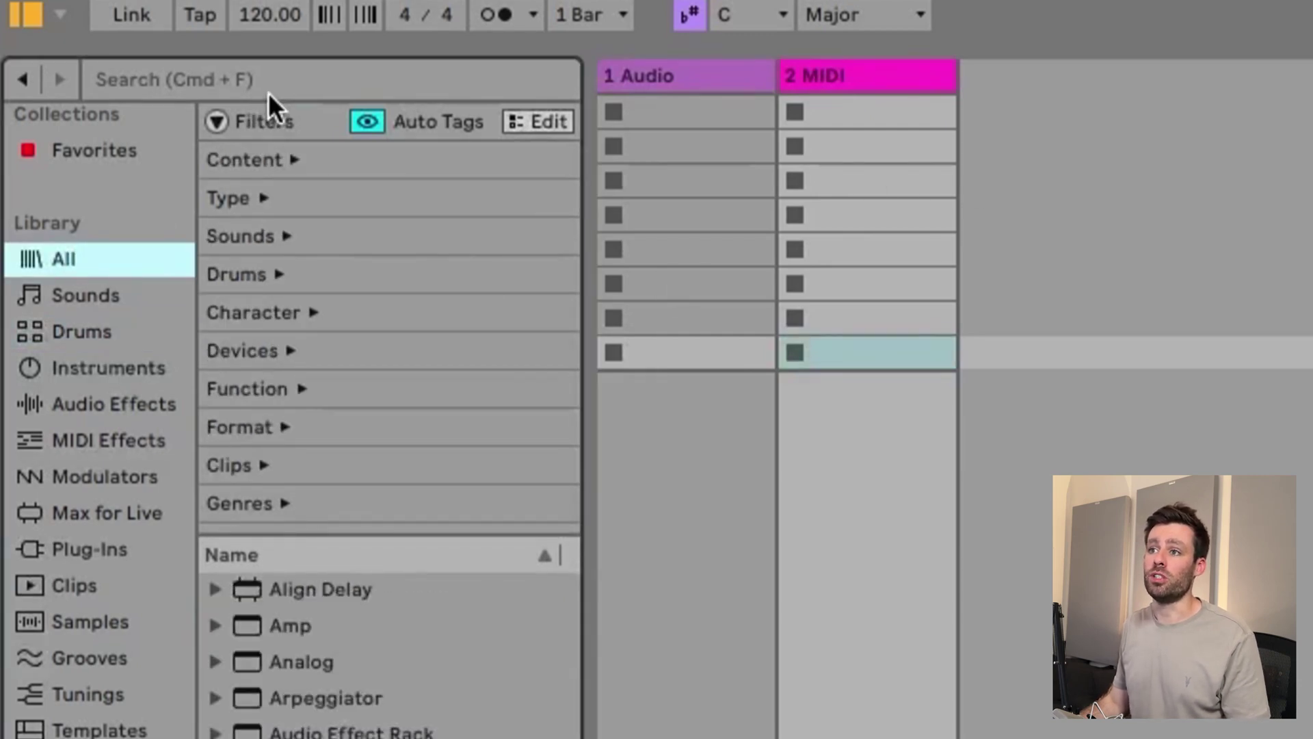
left_click(268, 87)
type("playbe")
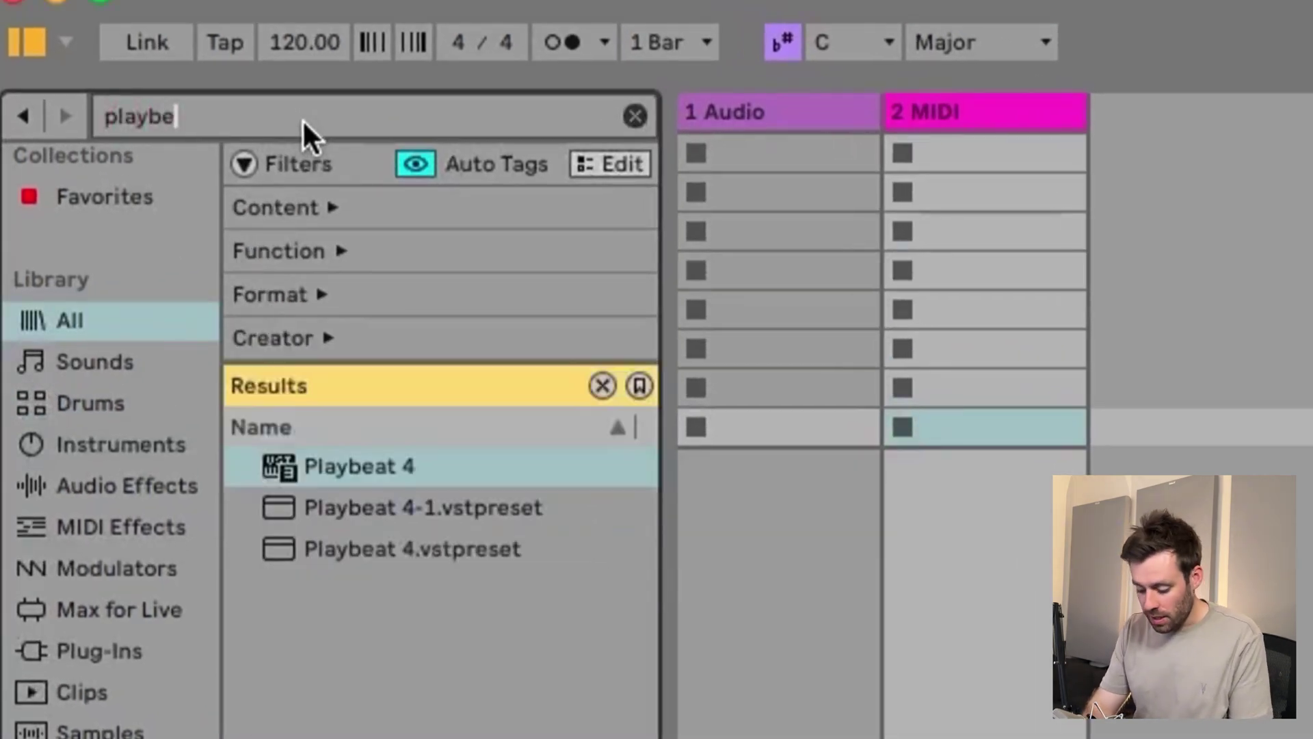
type("at")
left_click_drag(359, 467, 964, 119)
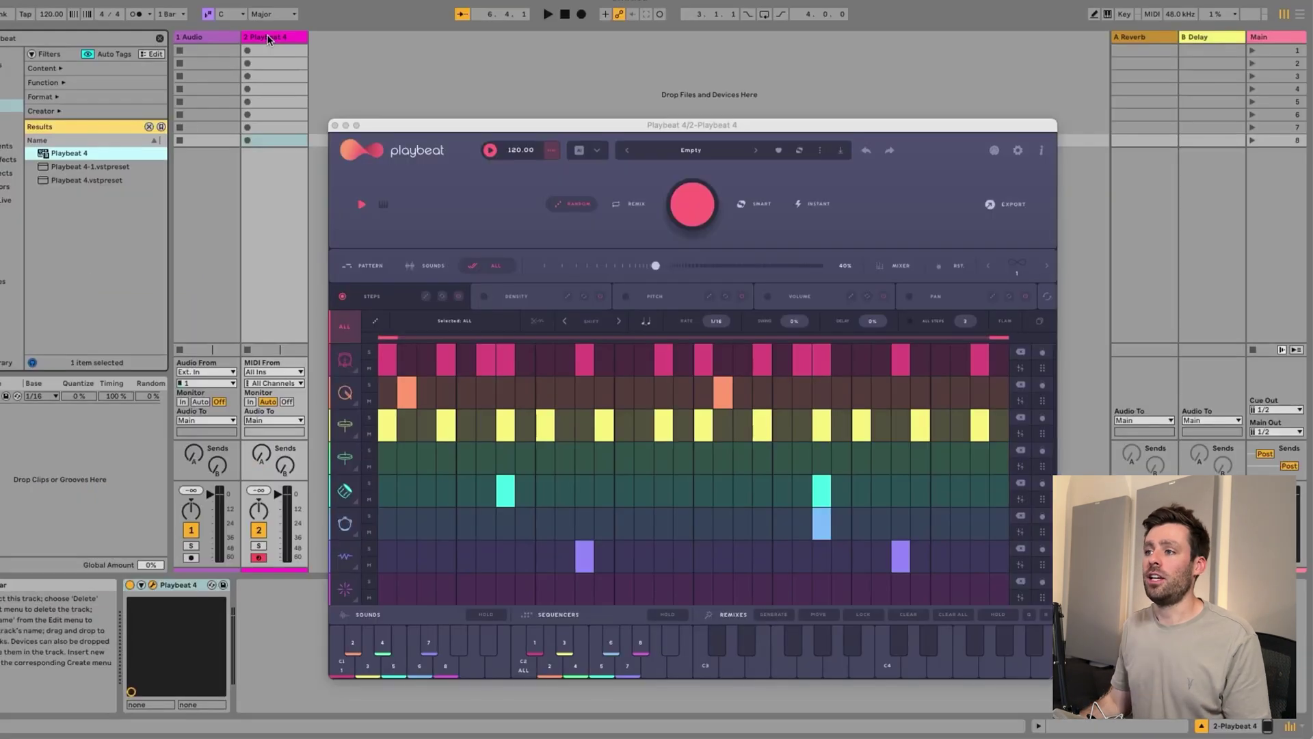
Play and stop the Playbeat 4 track's default drum pattern
left_click(270, 39)
key("space")
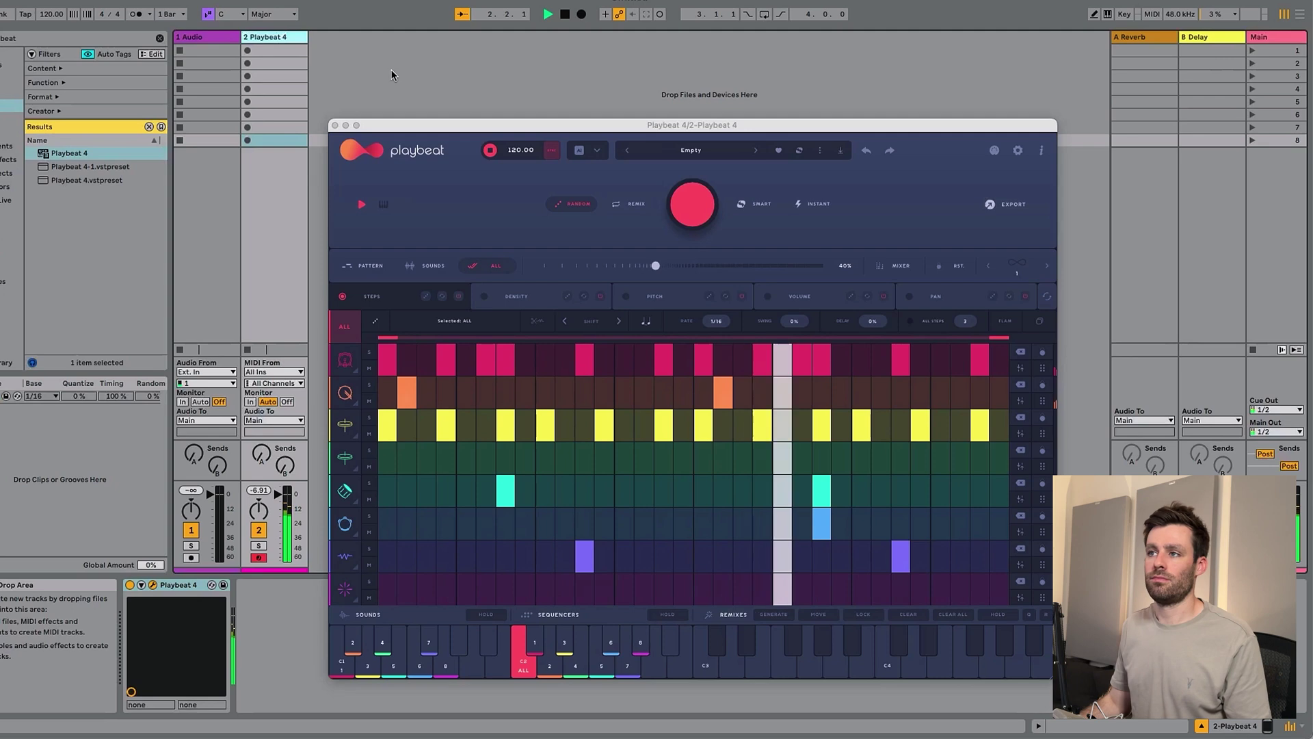
key("space")
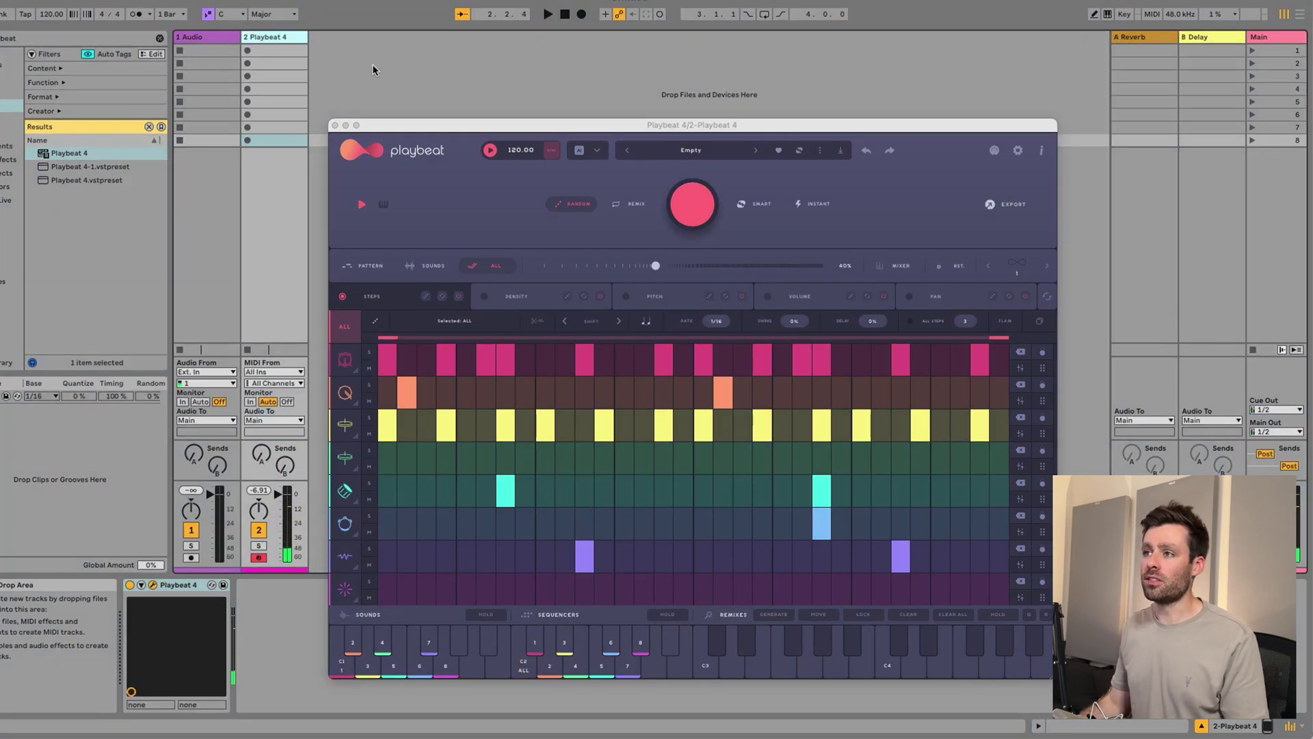
Insert MIDI track 3 and load 505 Core Kit.adg onto it from the Drums category
right_click(368, 64)
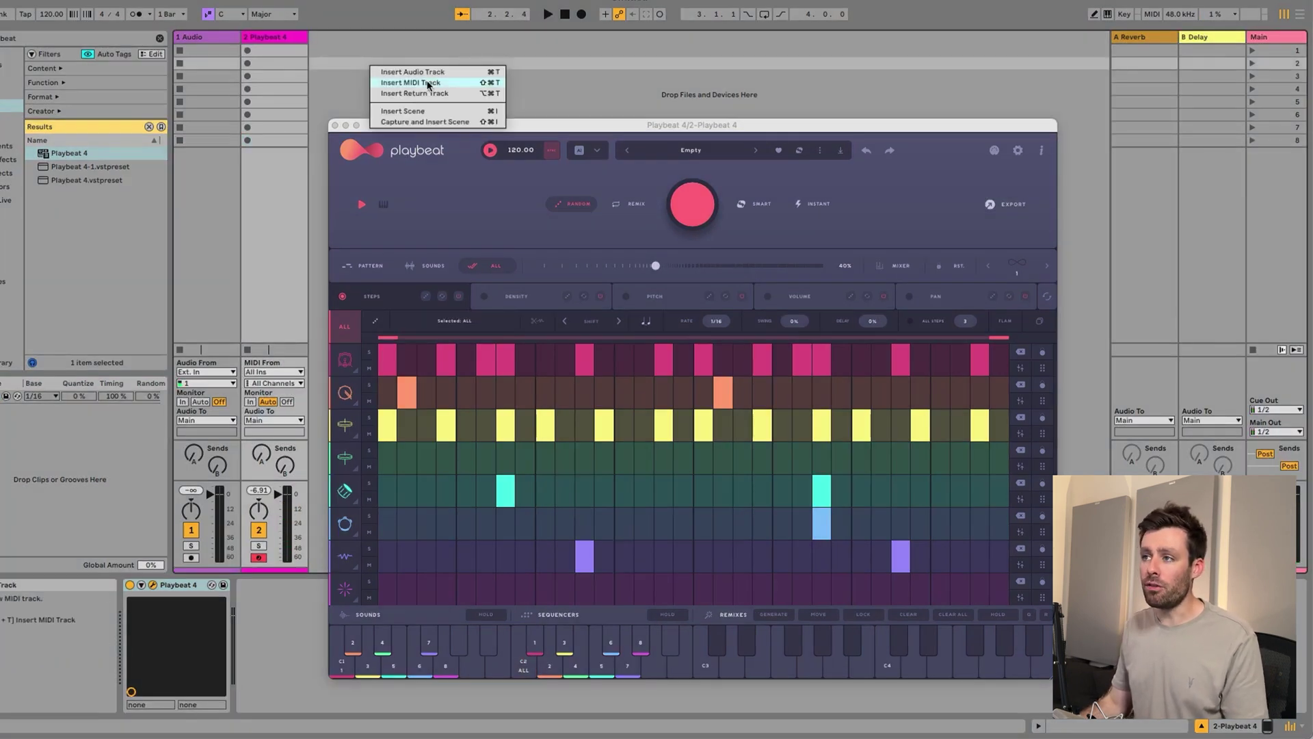
left_click(428, 83)
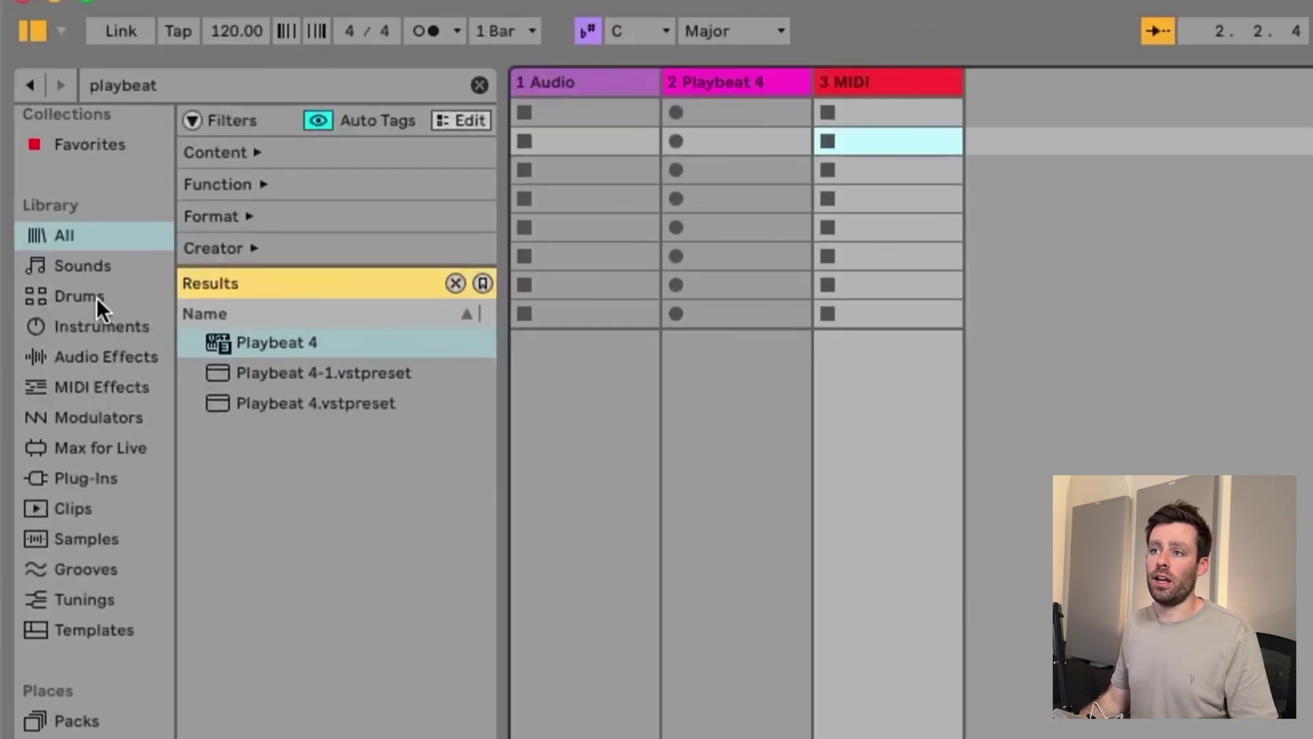
left_click(96, 297)
left_click(478, 85)
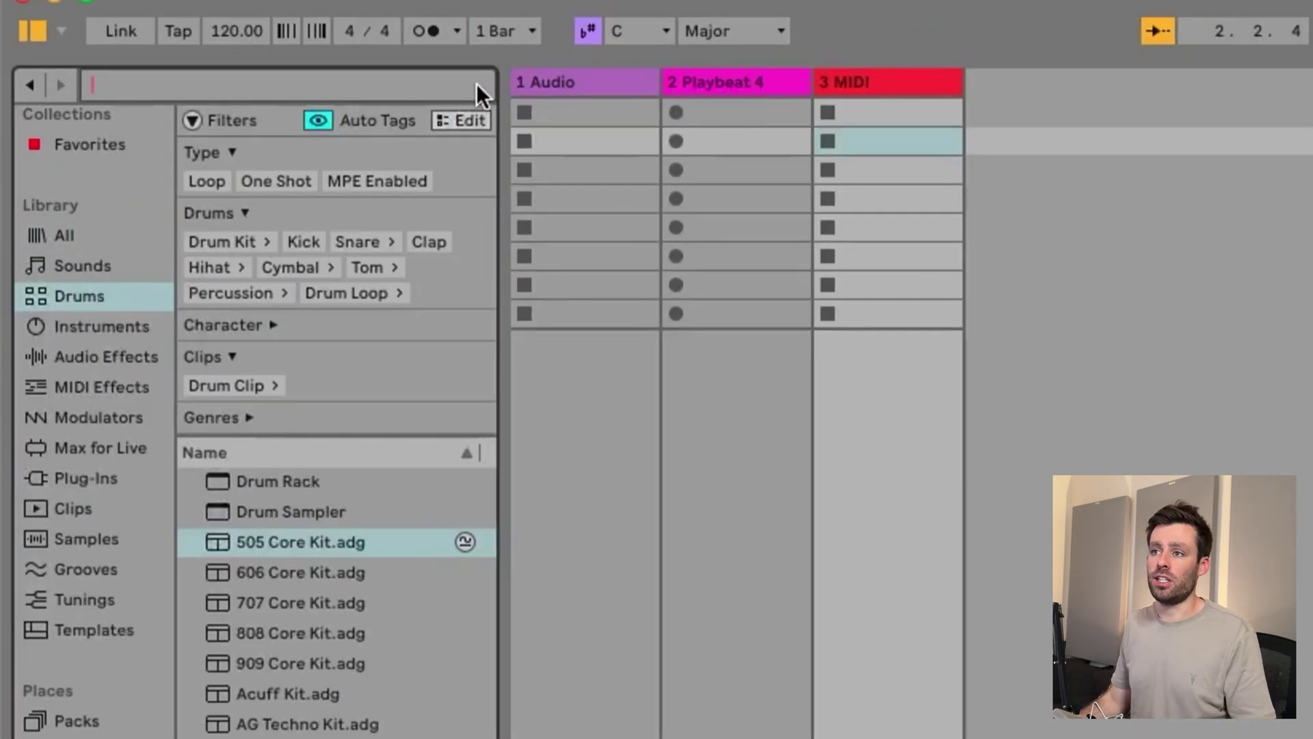
left_click_drag(319, 330, 521, 241)
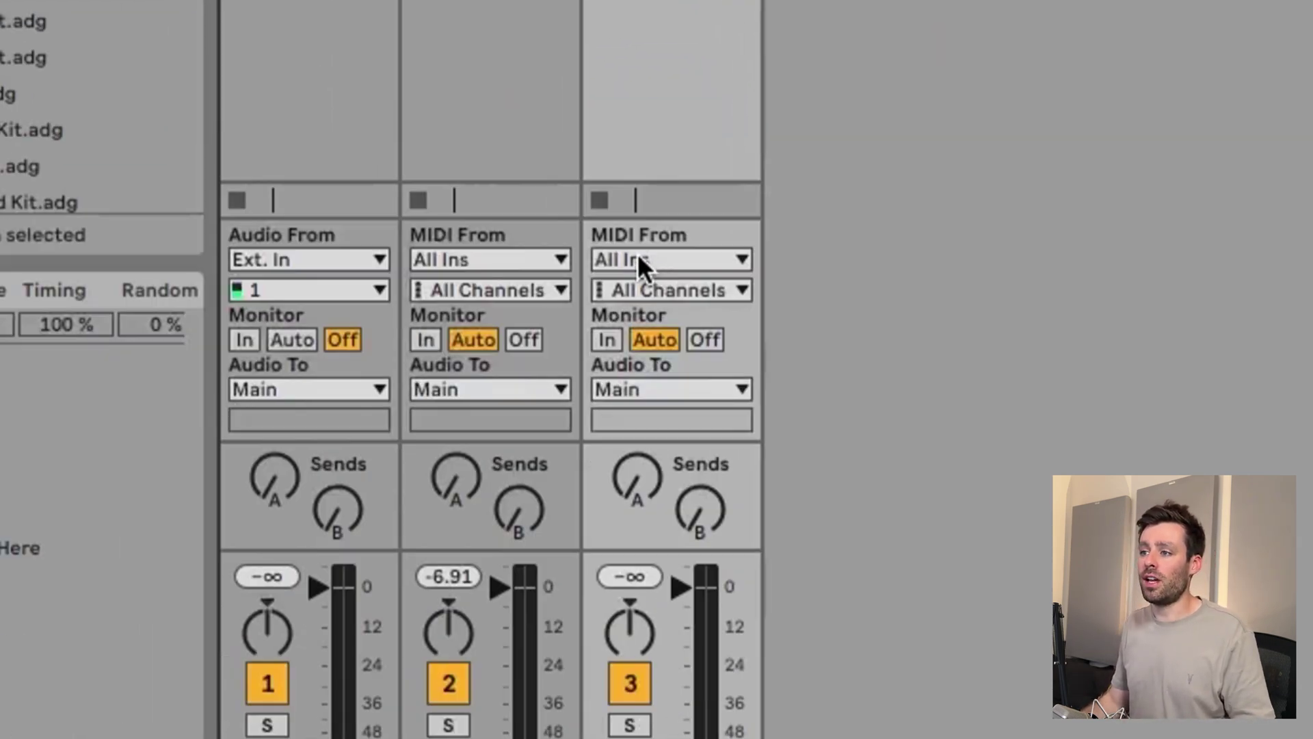
Route track 3's MIDI from 2-Playbeat 4 (Playbeat 4 channel), stop playback, and unfold the drum chains
left_click(639, 258)
left_click(725, 578)
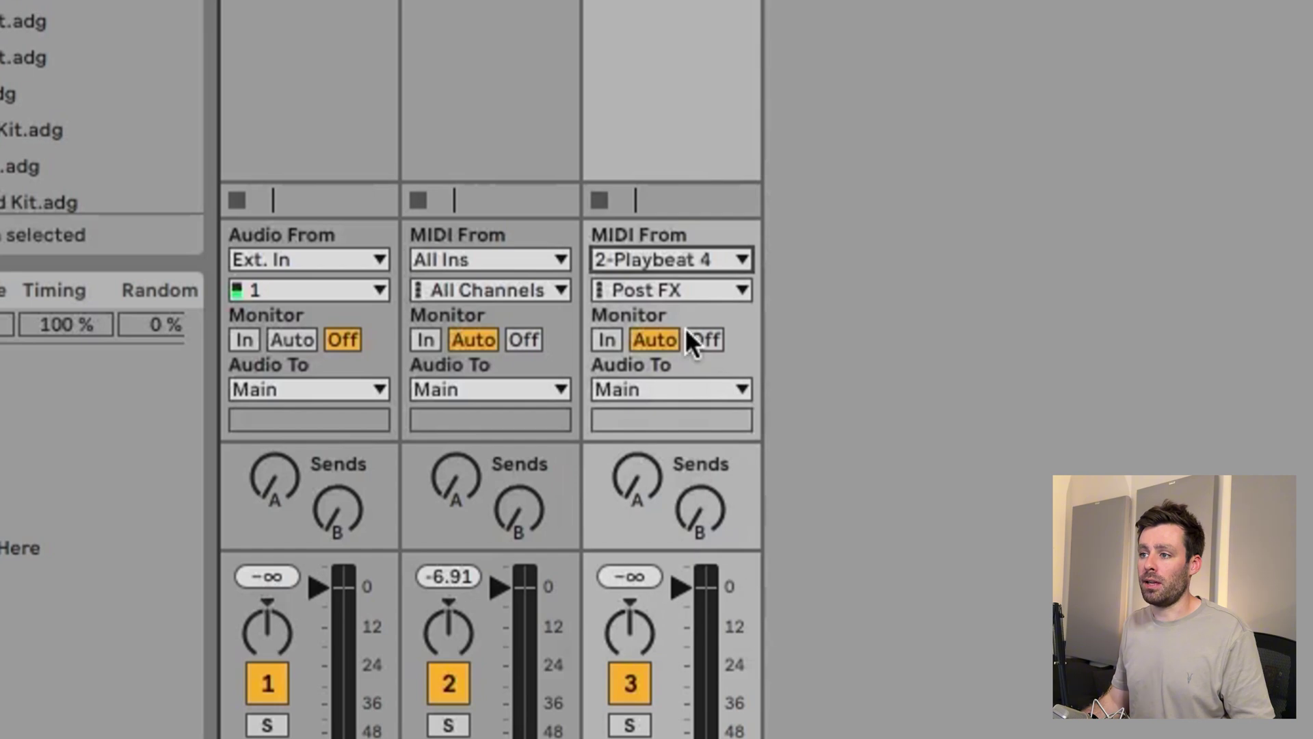
left_click(679, 289)
left_click(674, 377)
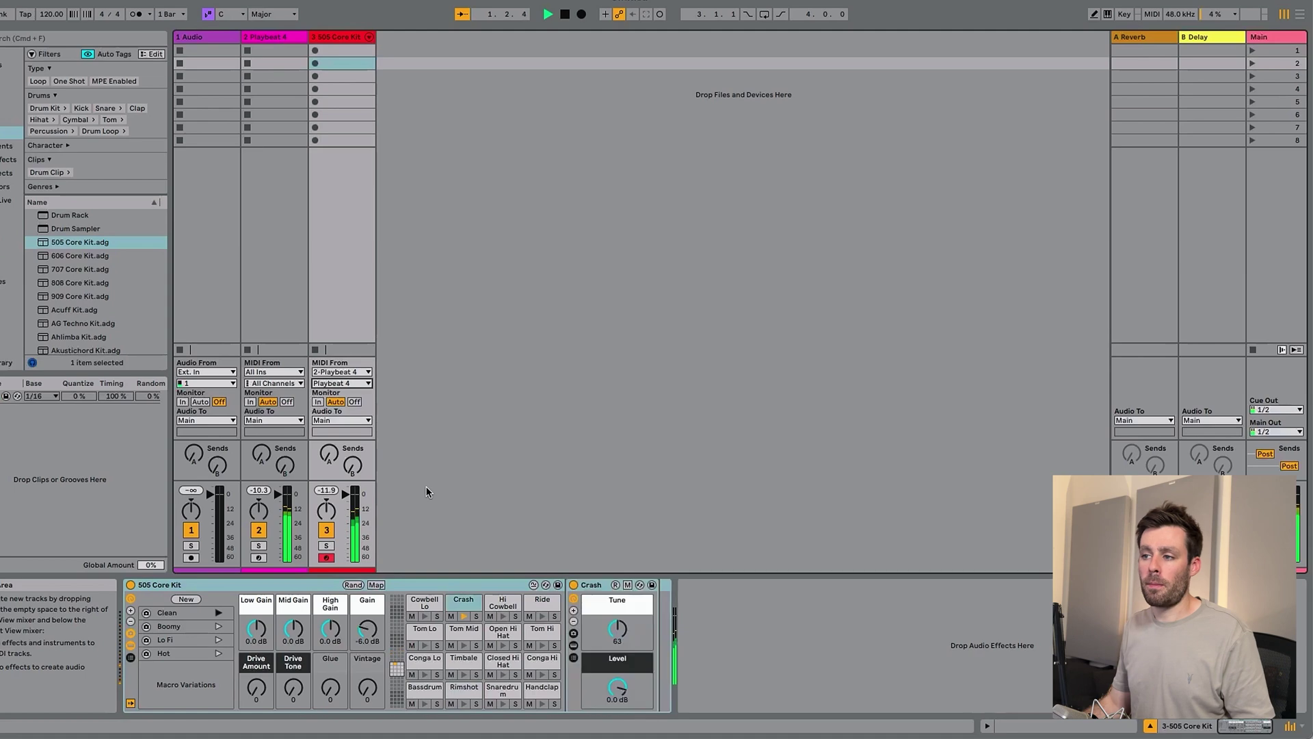
key("space")
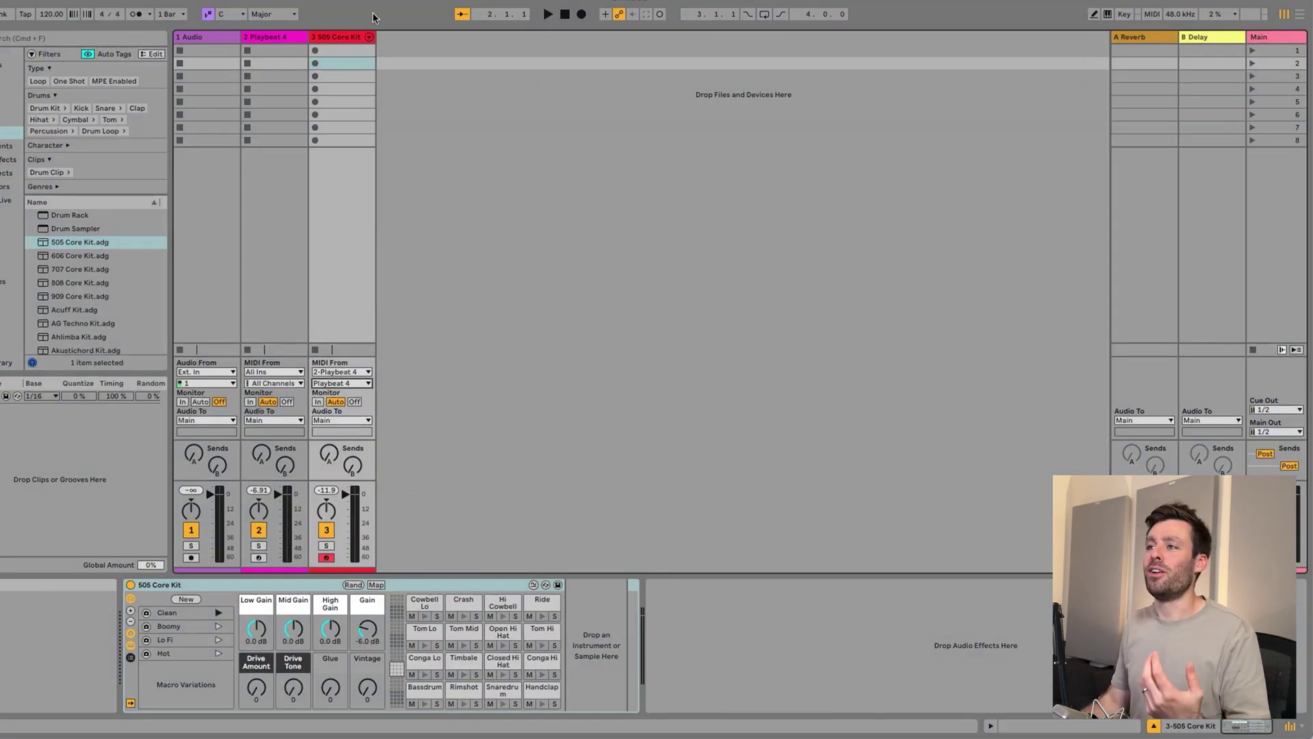
left_click(366, 36)
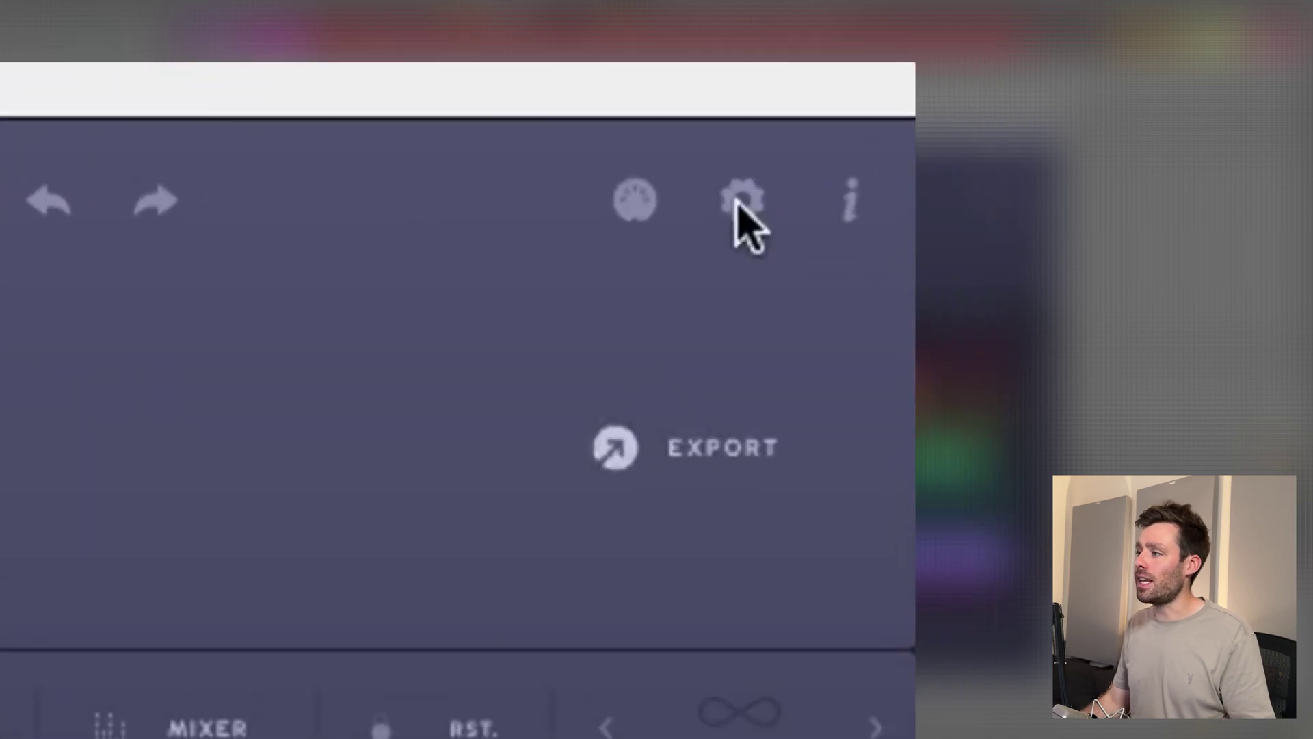
Enable Fixed Note Output at C3 for Playbeat 4 Tracks 1 through 8 in the MIDI Outputs settings
left_click(972, 71)
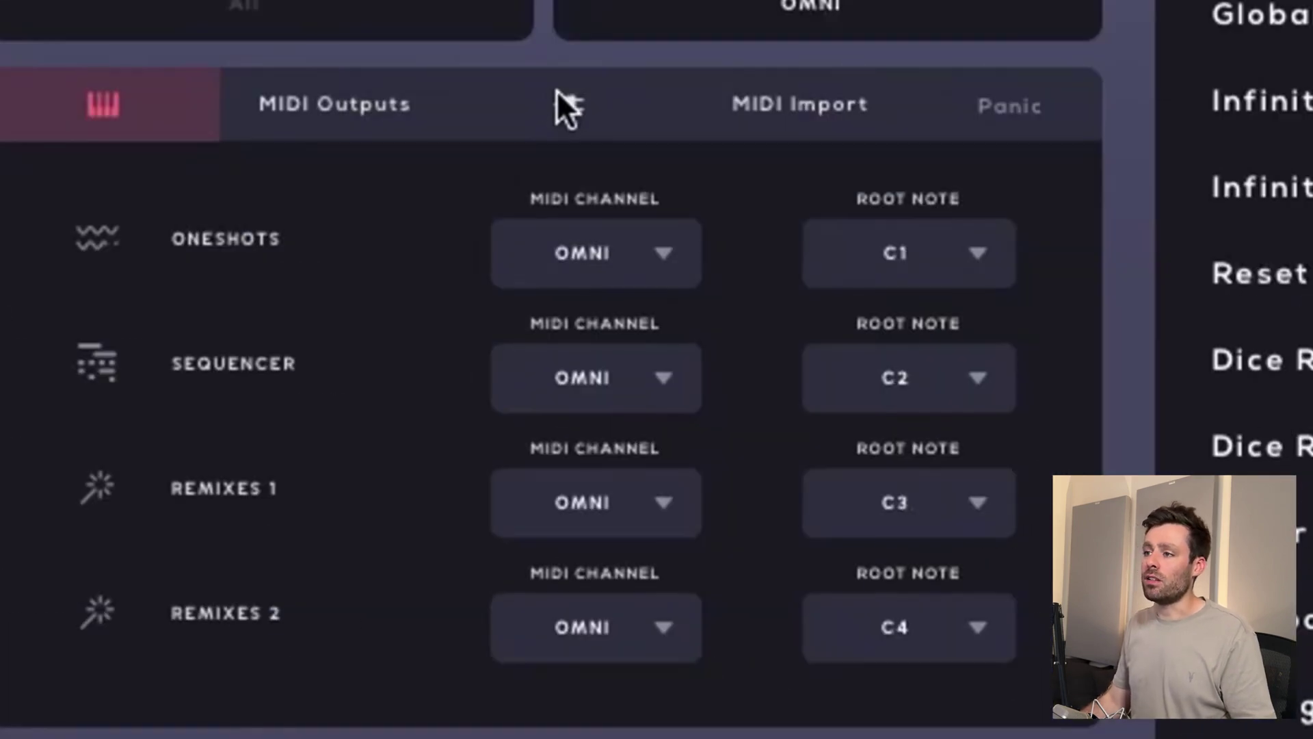
left_click(562, 96)
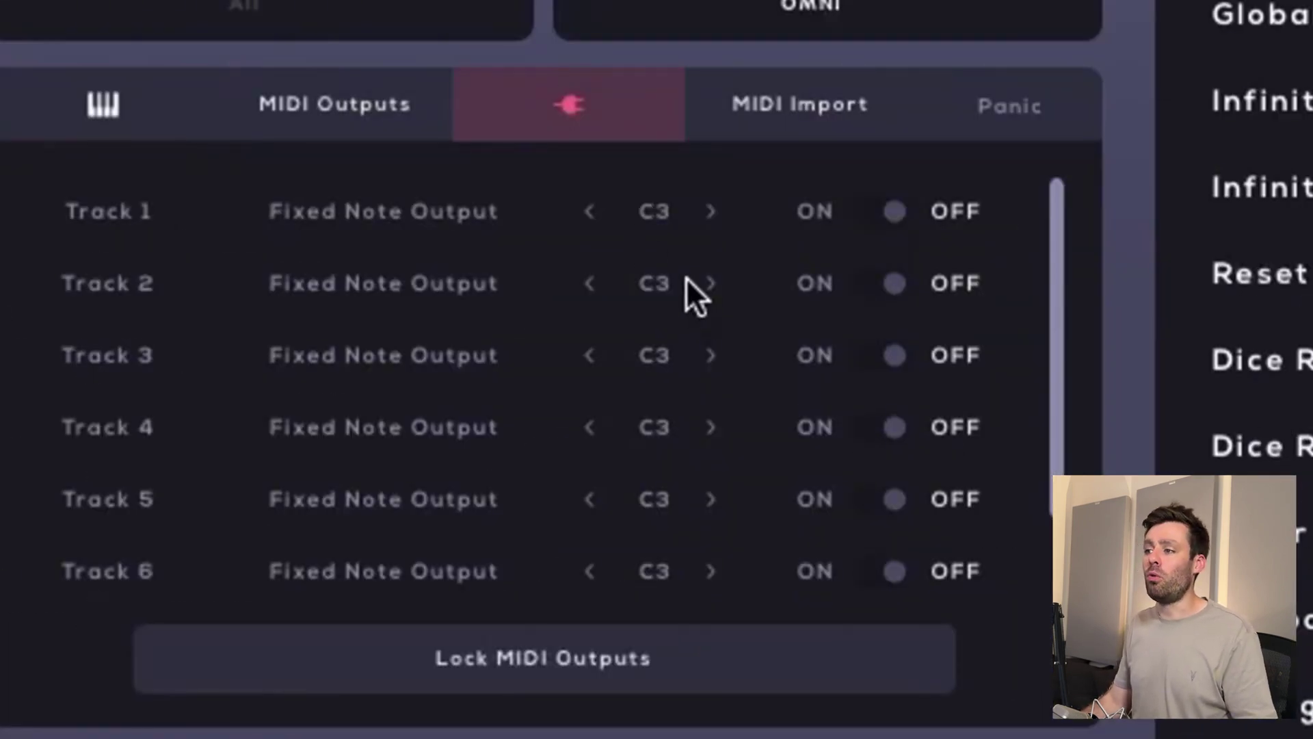
left_click(888, 212)
left_click(892, 288)
left_click(895, 357)
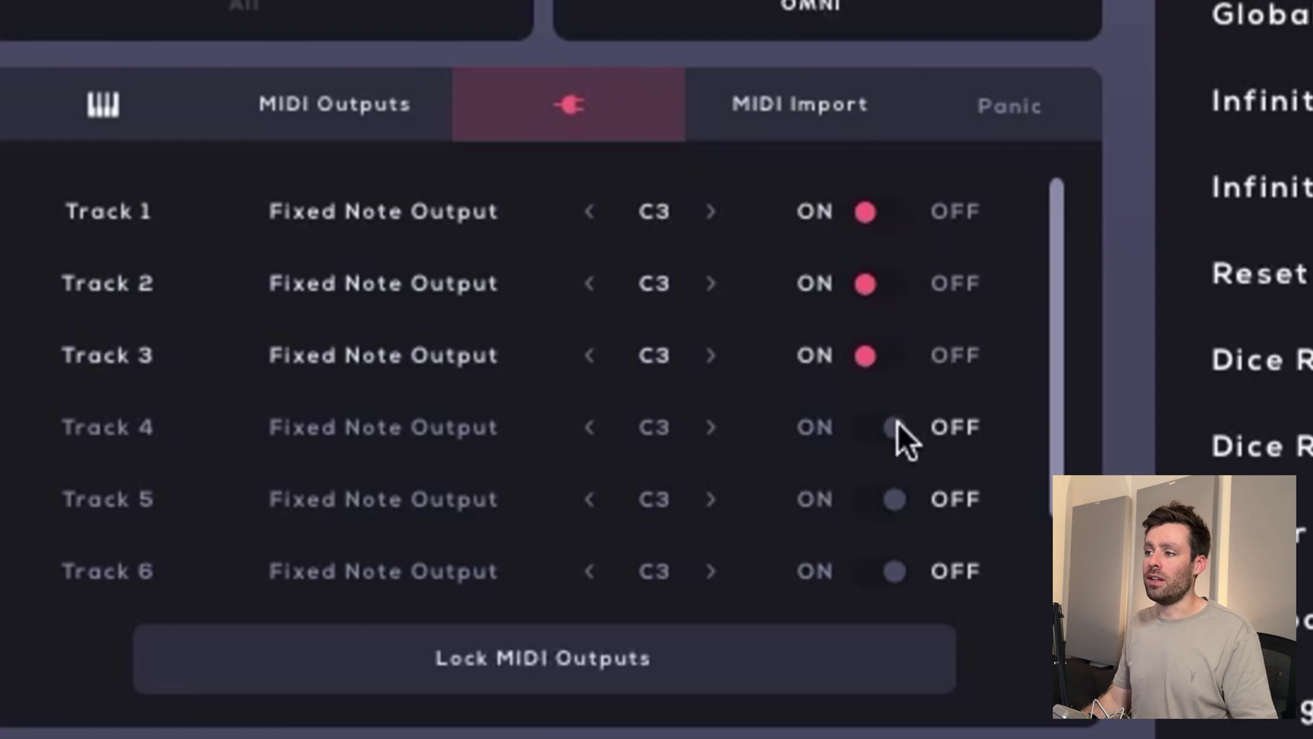
left_click(896, 428)
left_click(895, 500)
left_click(895, 571)
scroll(791, 434, "down", 2)
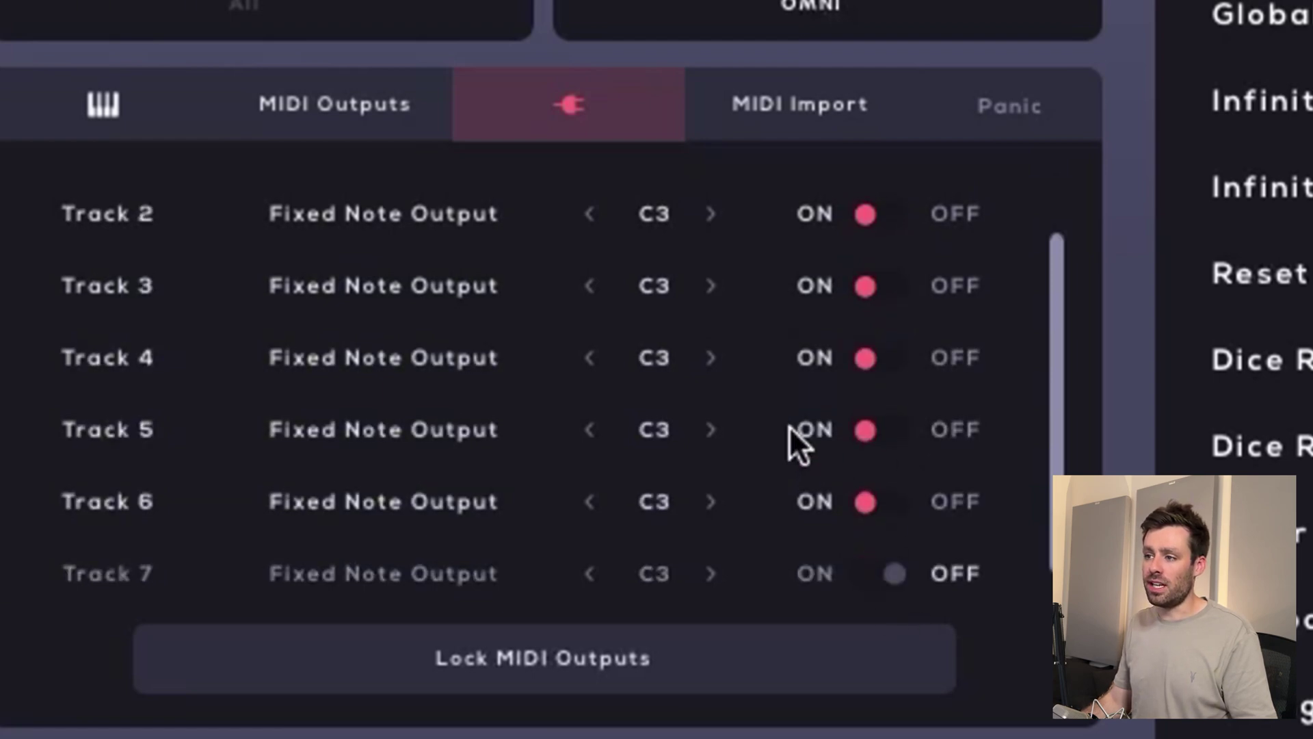
left_click(889, 519)
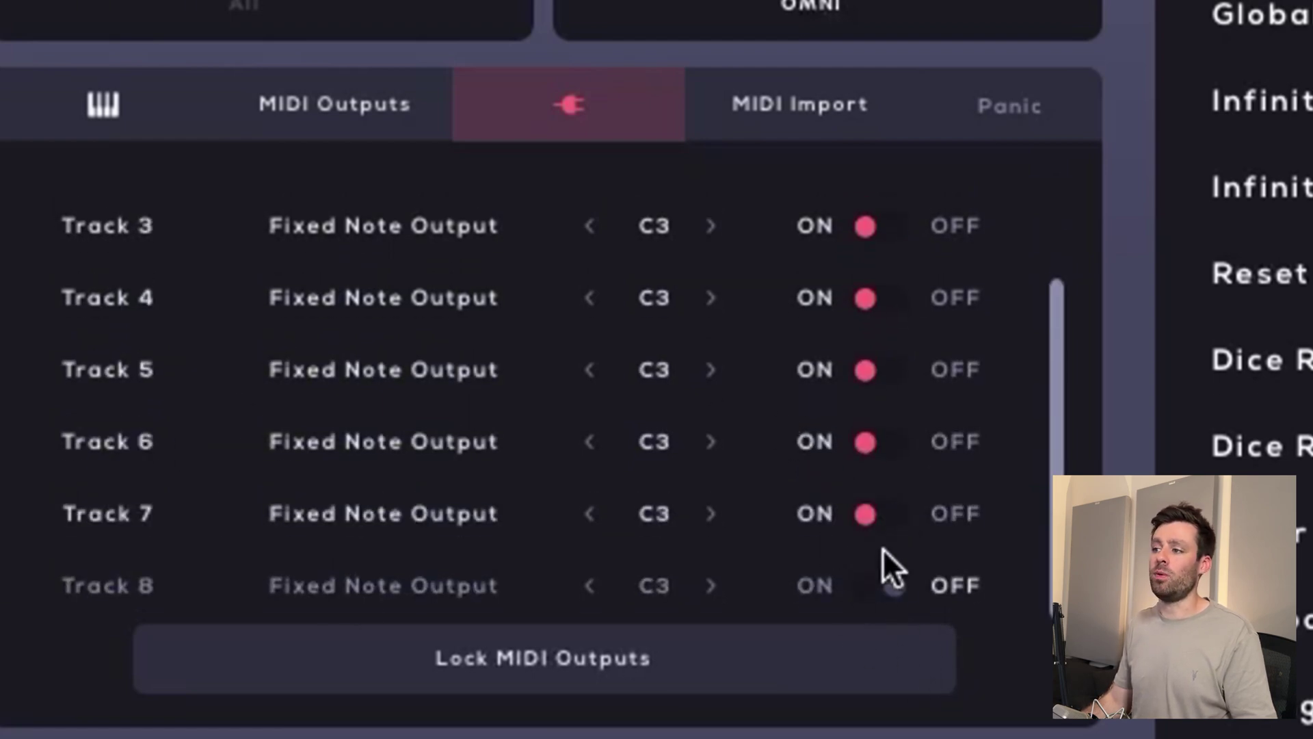
left_click(895, 587)
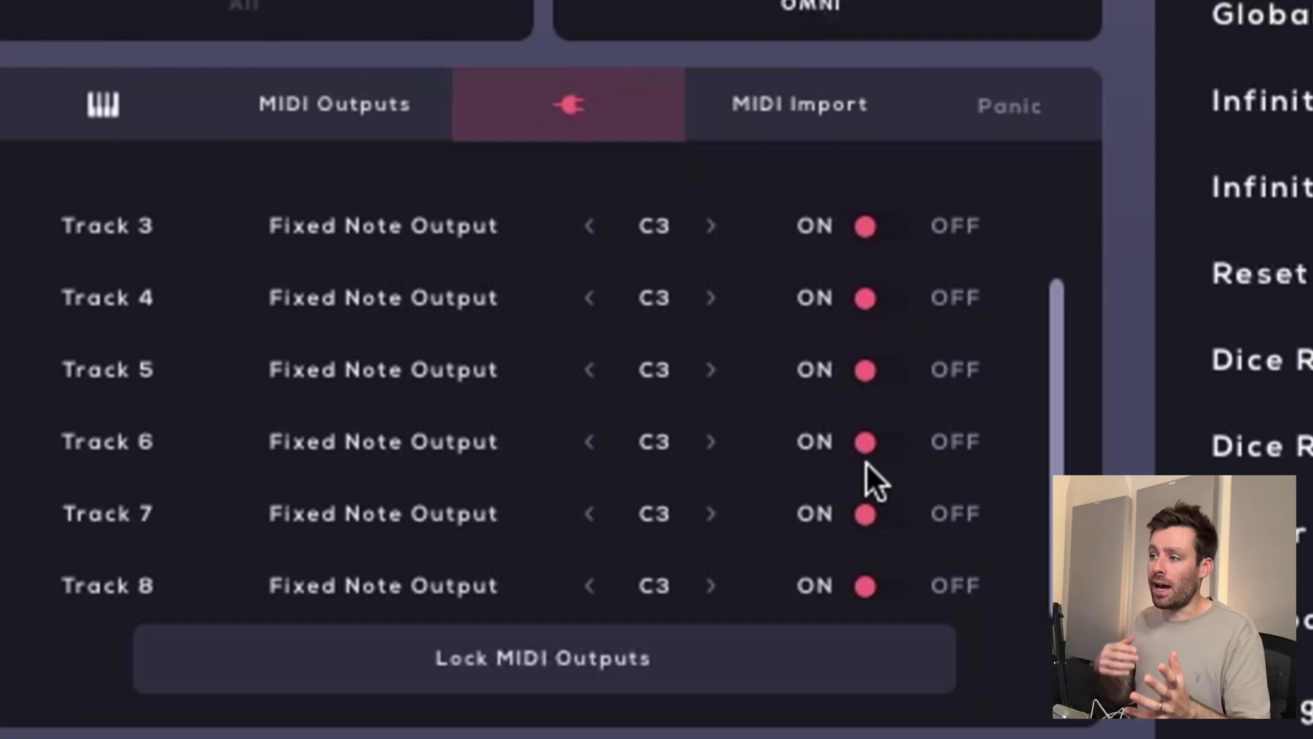
scroll(860, 338, "up", 2)
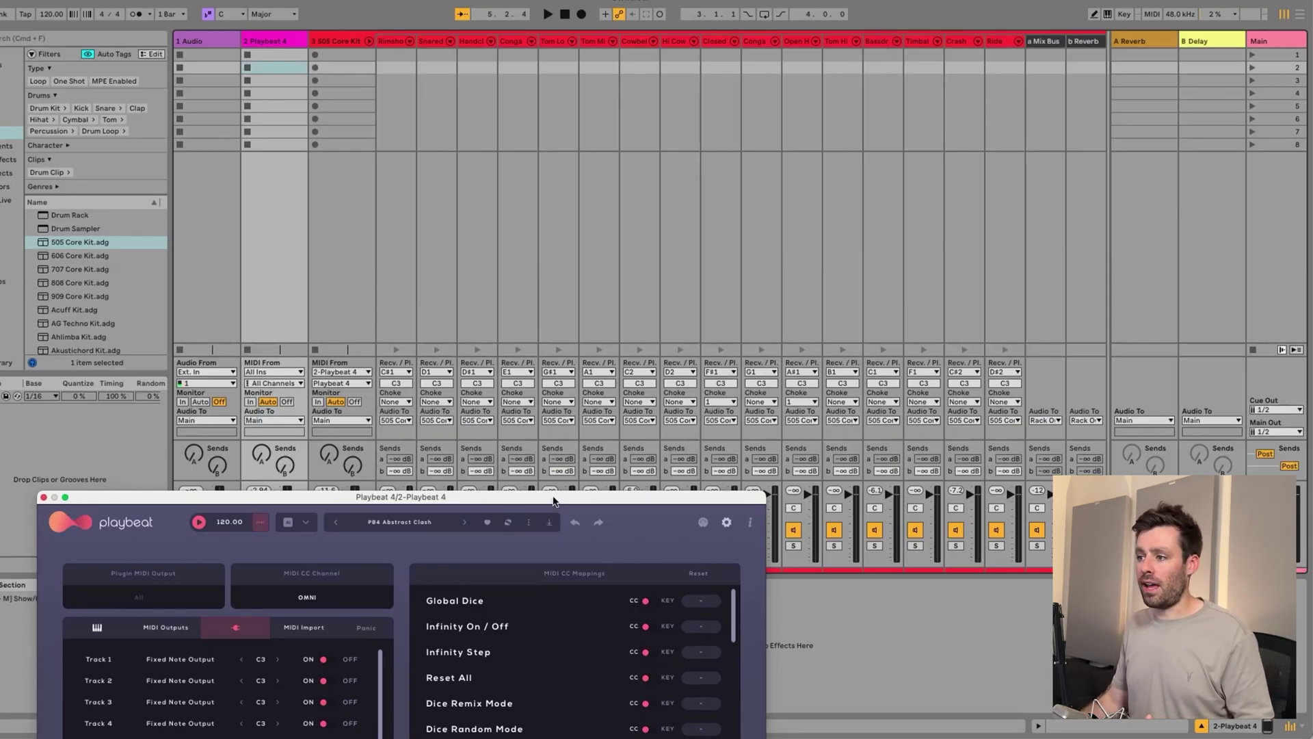
Set Track 2's fixed output note to D1 and Track 3's to F#1
left_click_drag(555, 498, 666, 339)
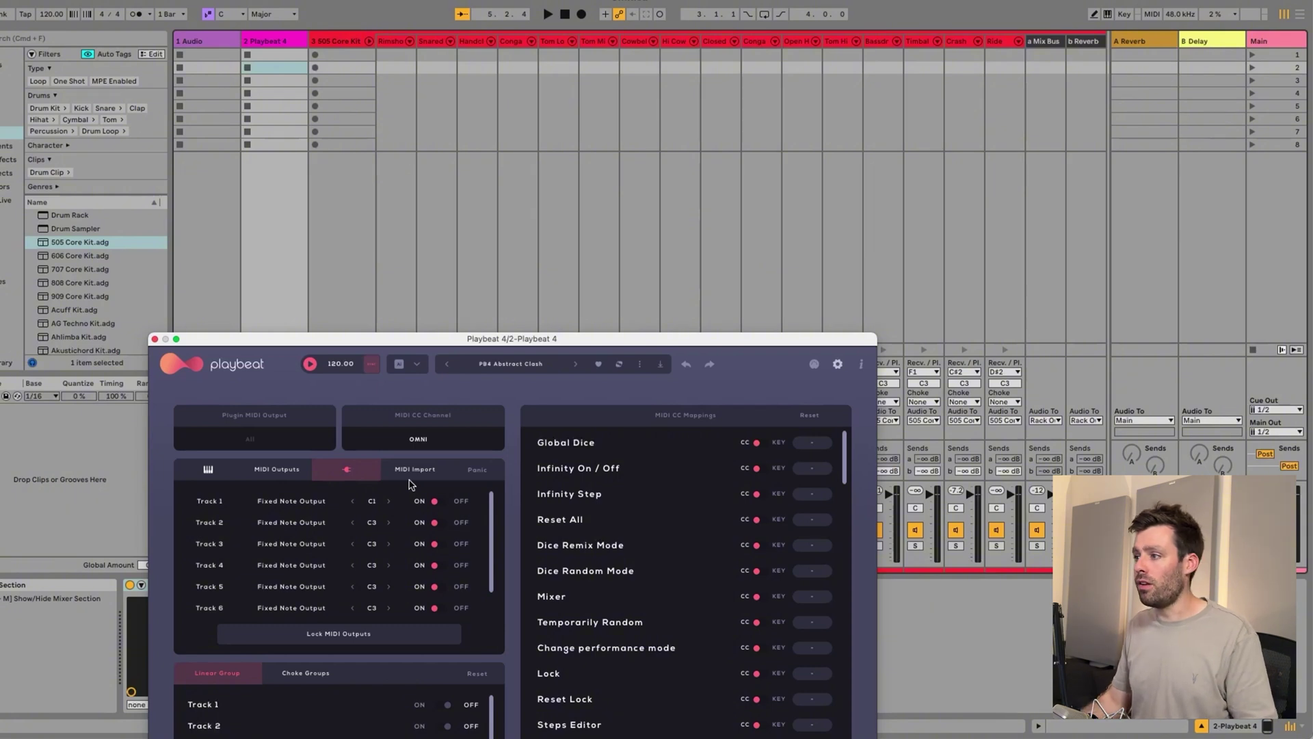
left_click_drag(636, 340, 677, 478)
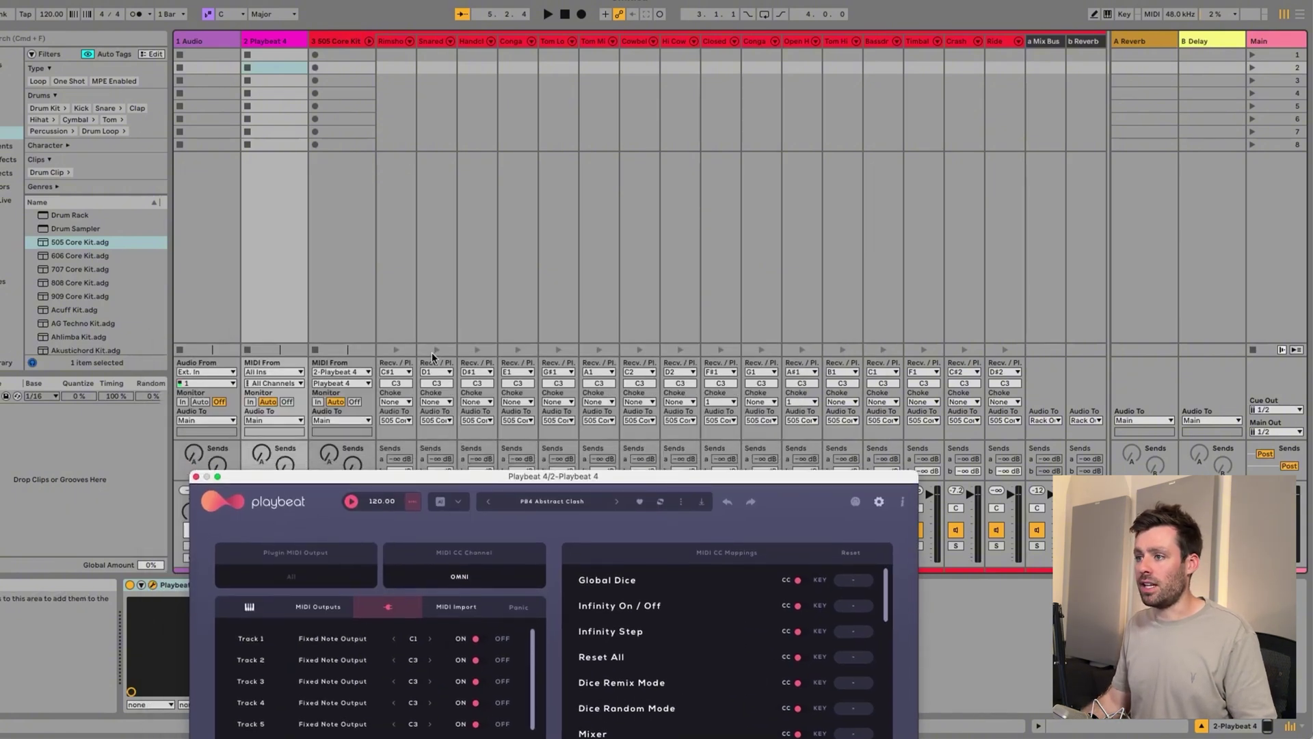
left_click_drag(413, 659, 410, 686)
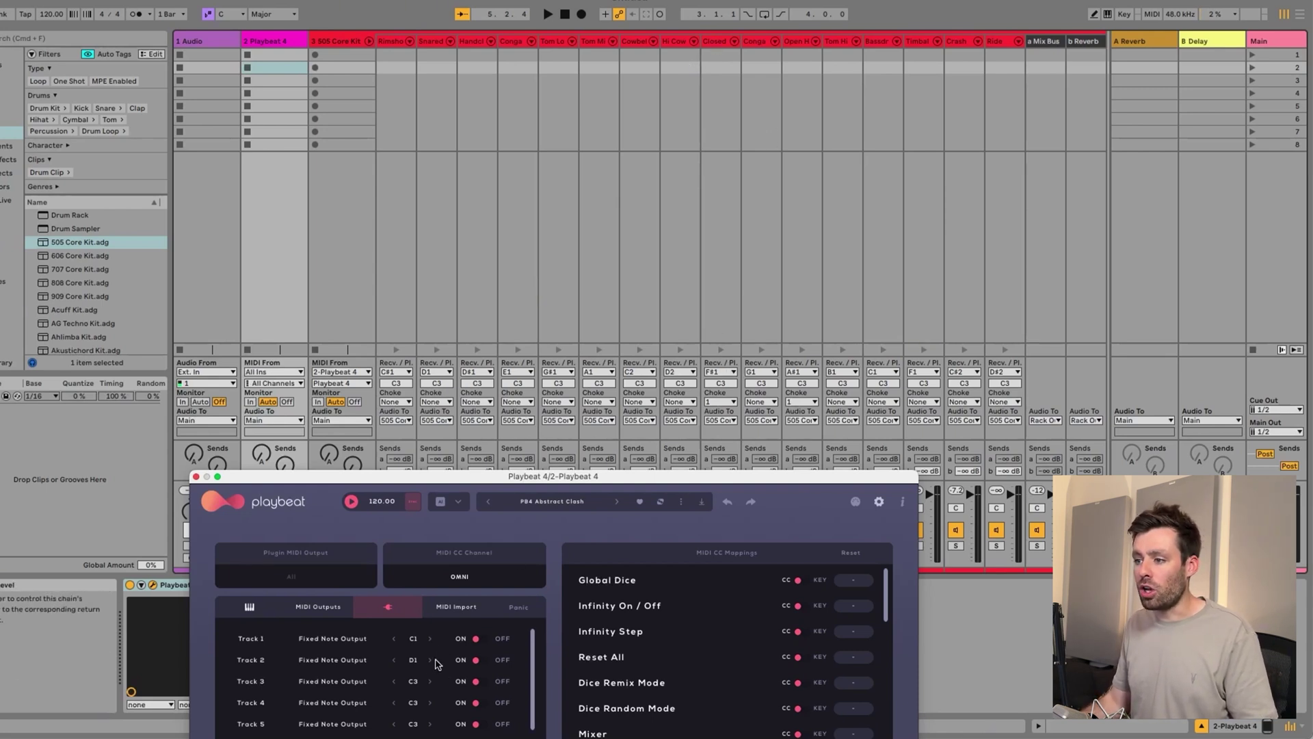
left_click_drag(413, 681, 419, 679)
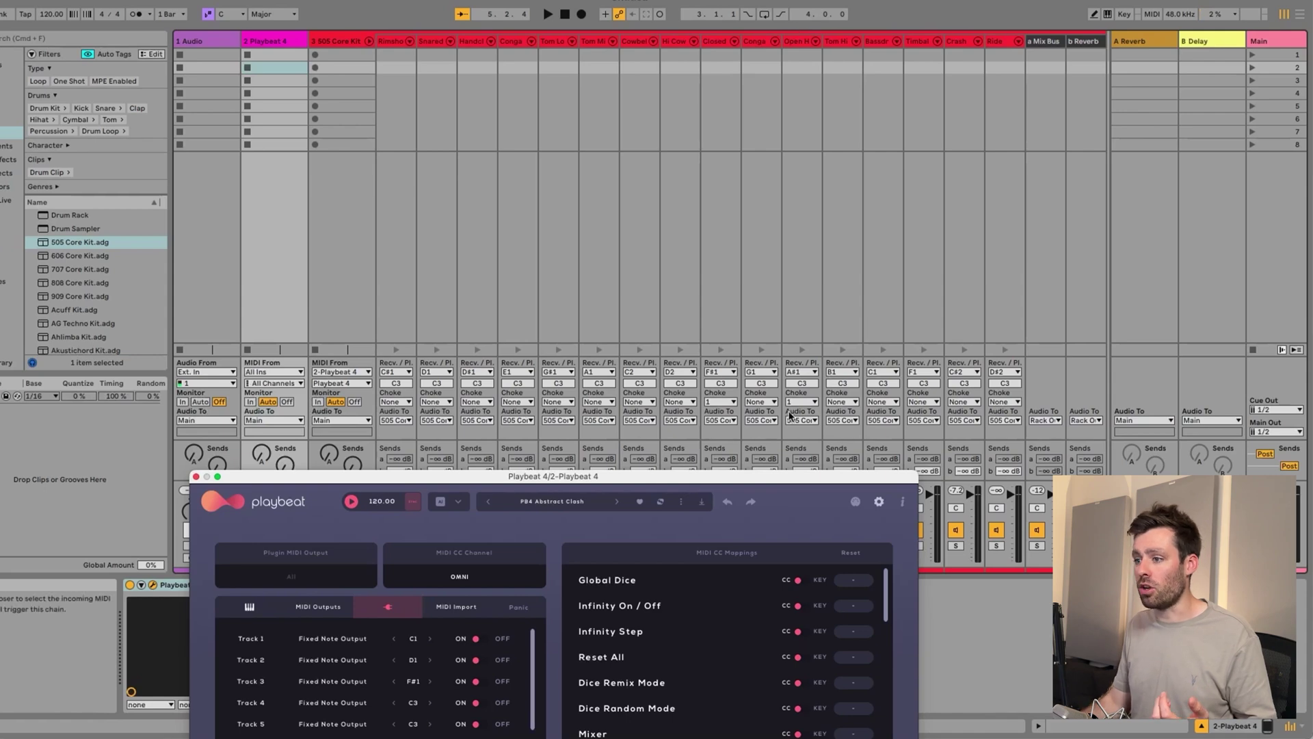
Set Tracks 4–8's fixed output notes to B1, A1, G#1, D#1 and C#2
left_click(413, 702)
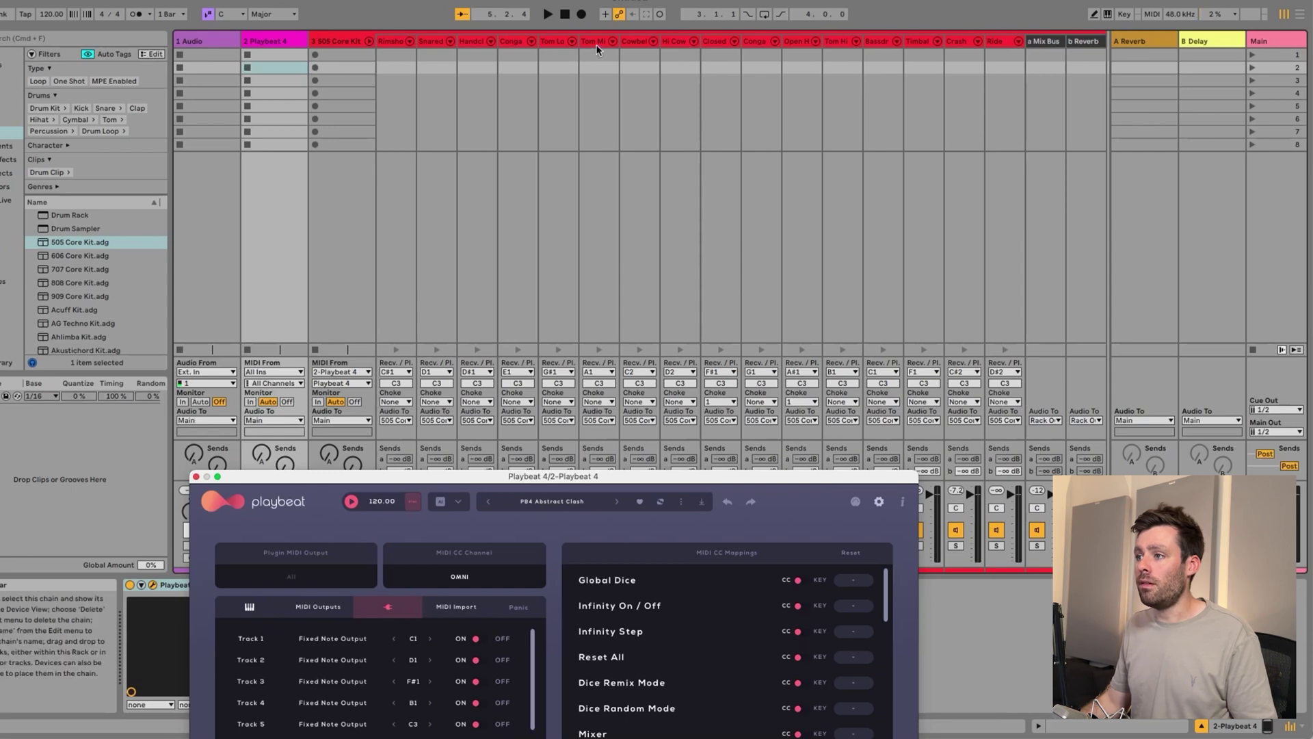
left_click_drag(566, 477, 576, 418)
scroll(423, 665, "down", 5)
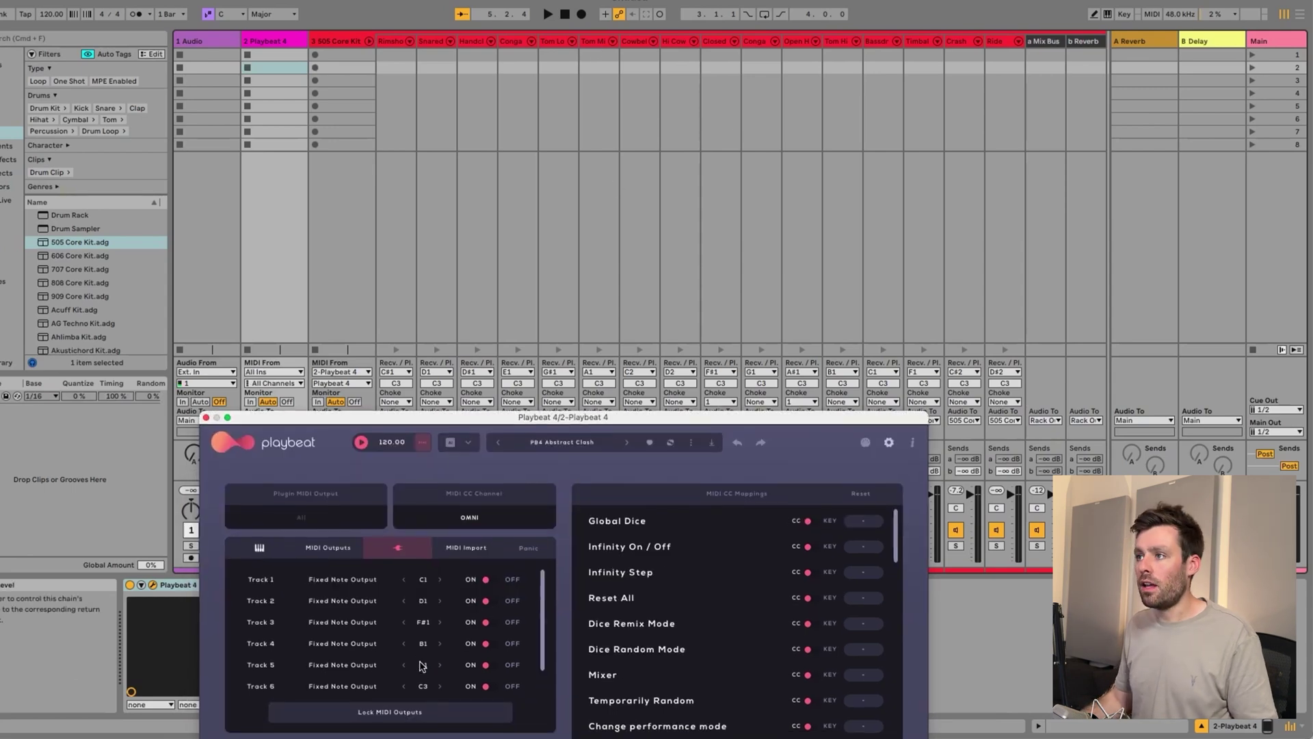
scroll(424, 684, "down", 5)
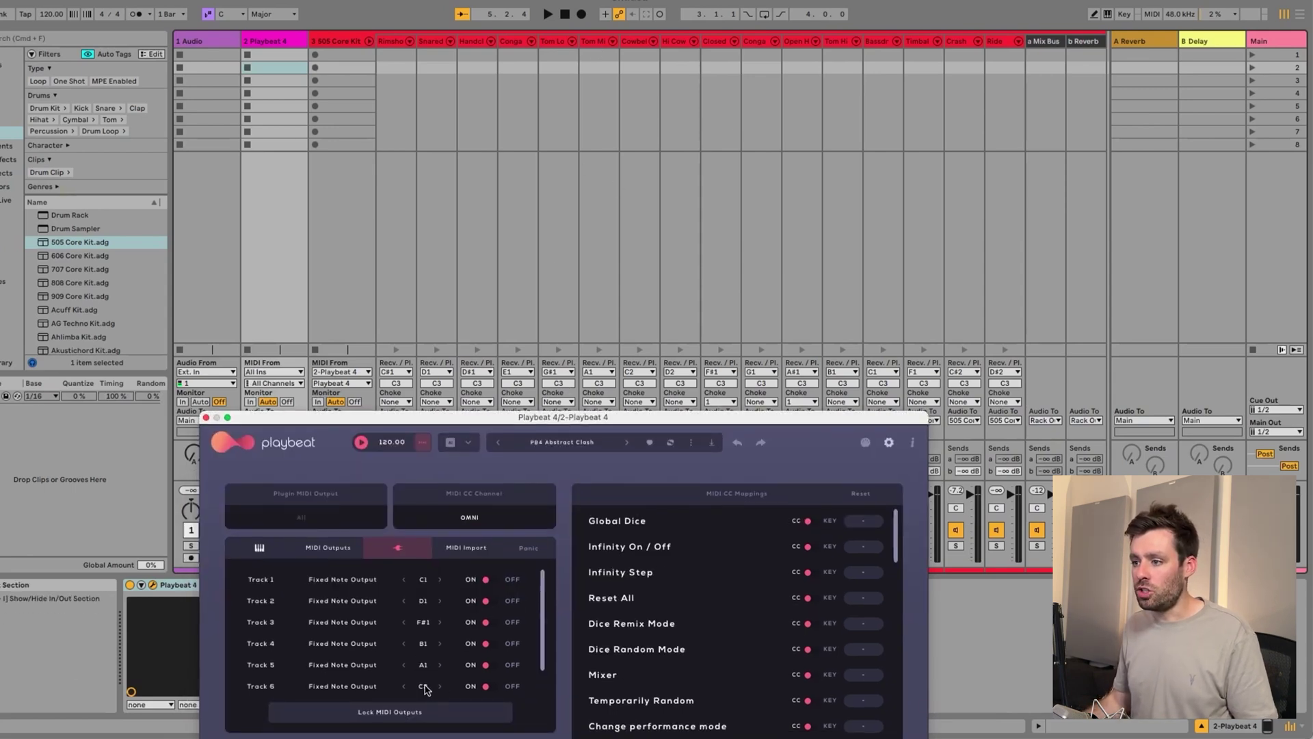
scroll(543, 653, "down", 2)
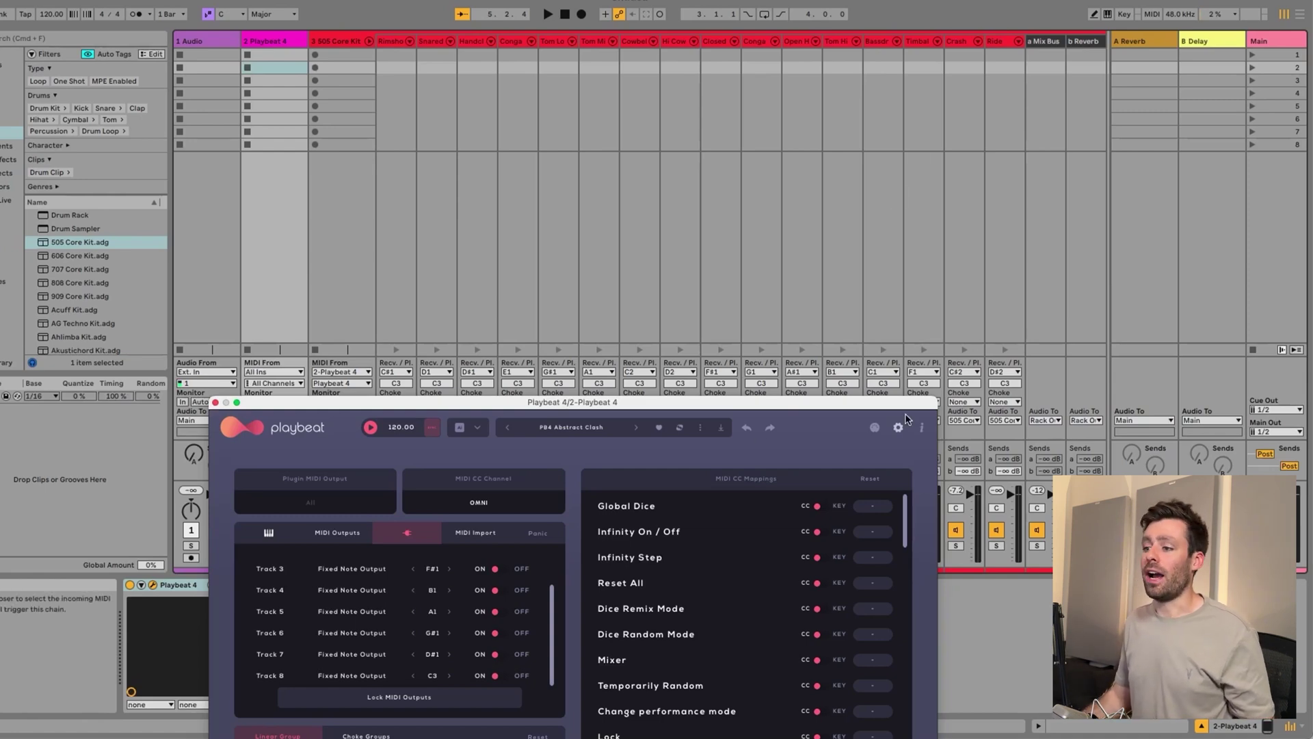
left_click(432, 675)
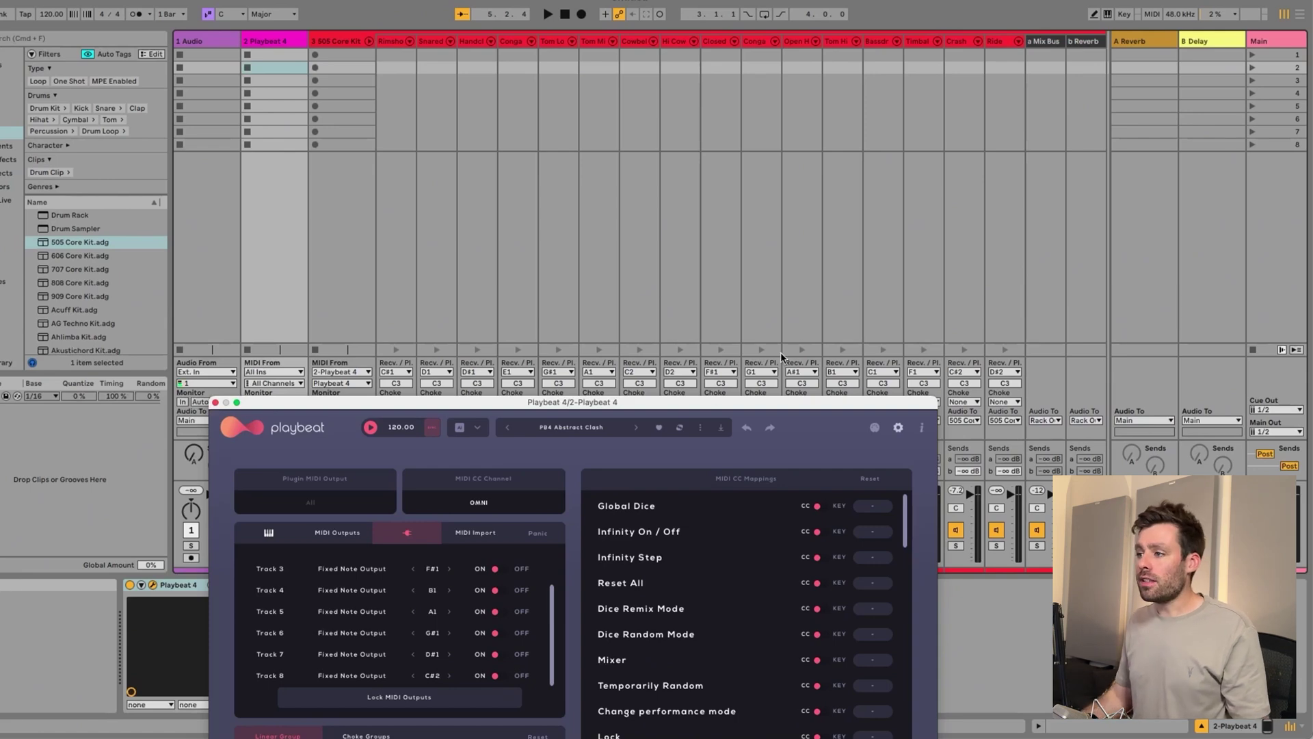
left_click_drag(746, 404, 771, 90)
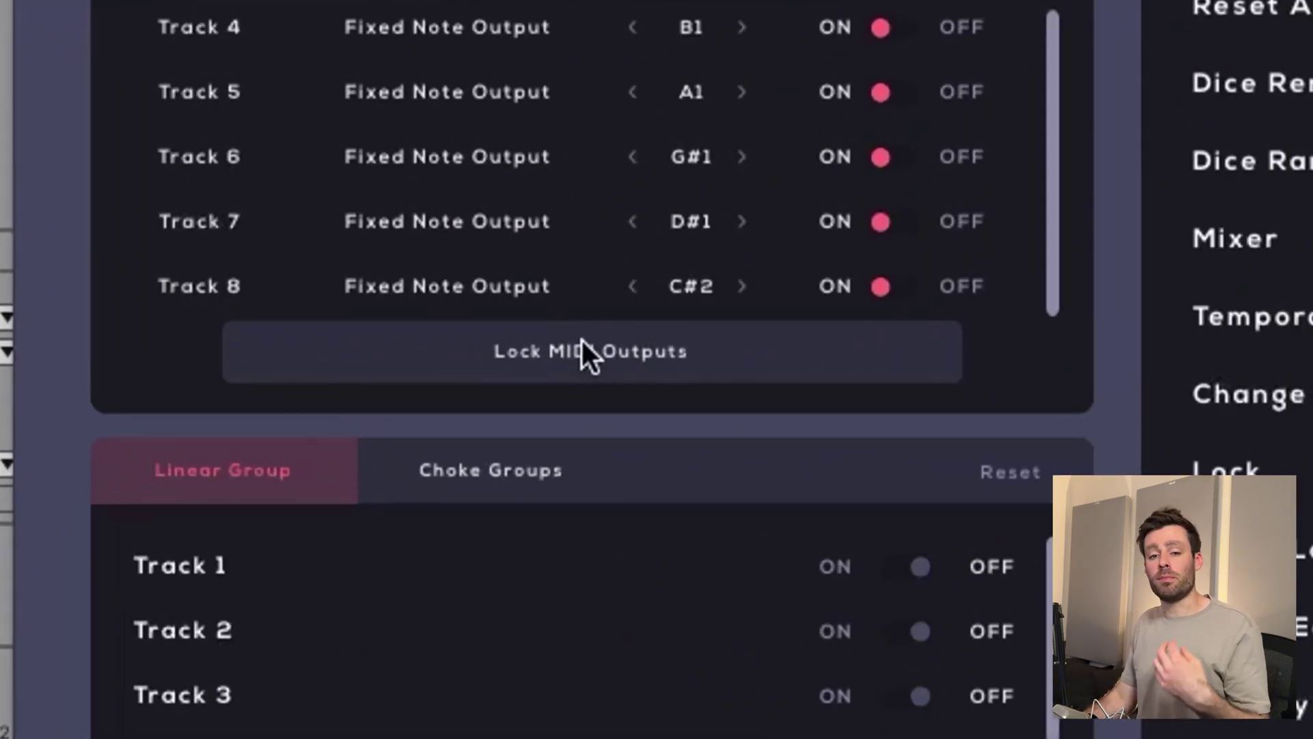
Lock Playbeat 4's MIDI outputs to keep the Track 2–8 note mapping fixed
left_click(572, 357)
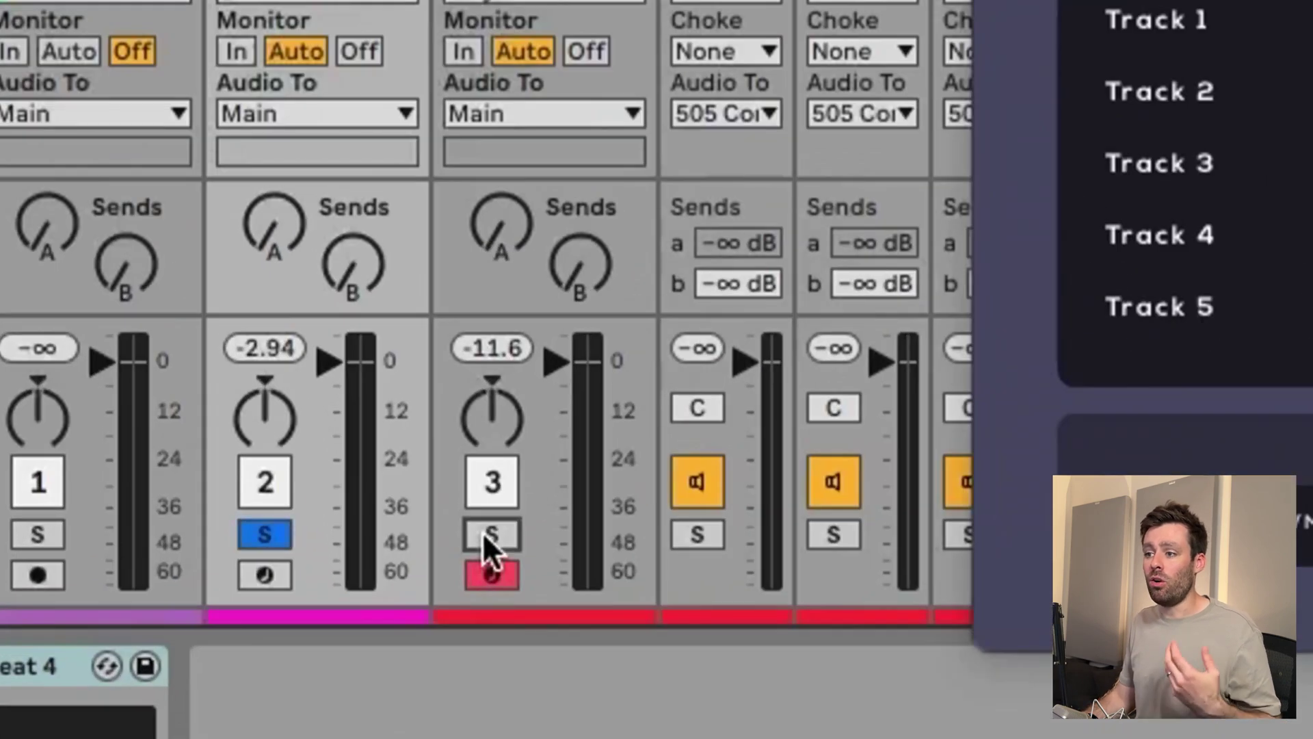
Solo the 505 Core Kit track and bring back the Playbeat 4 window, moved further left
left_click(327, 545)
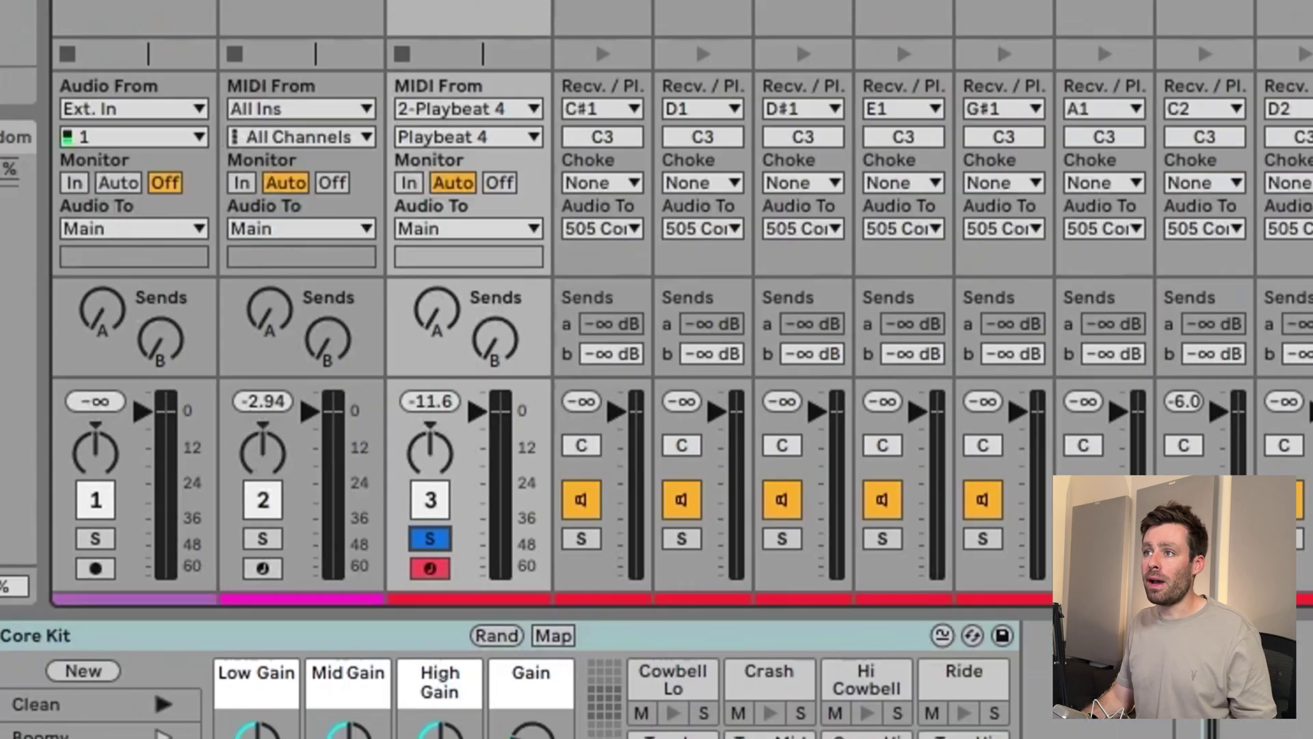
left_click(266, 40)
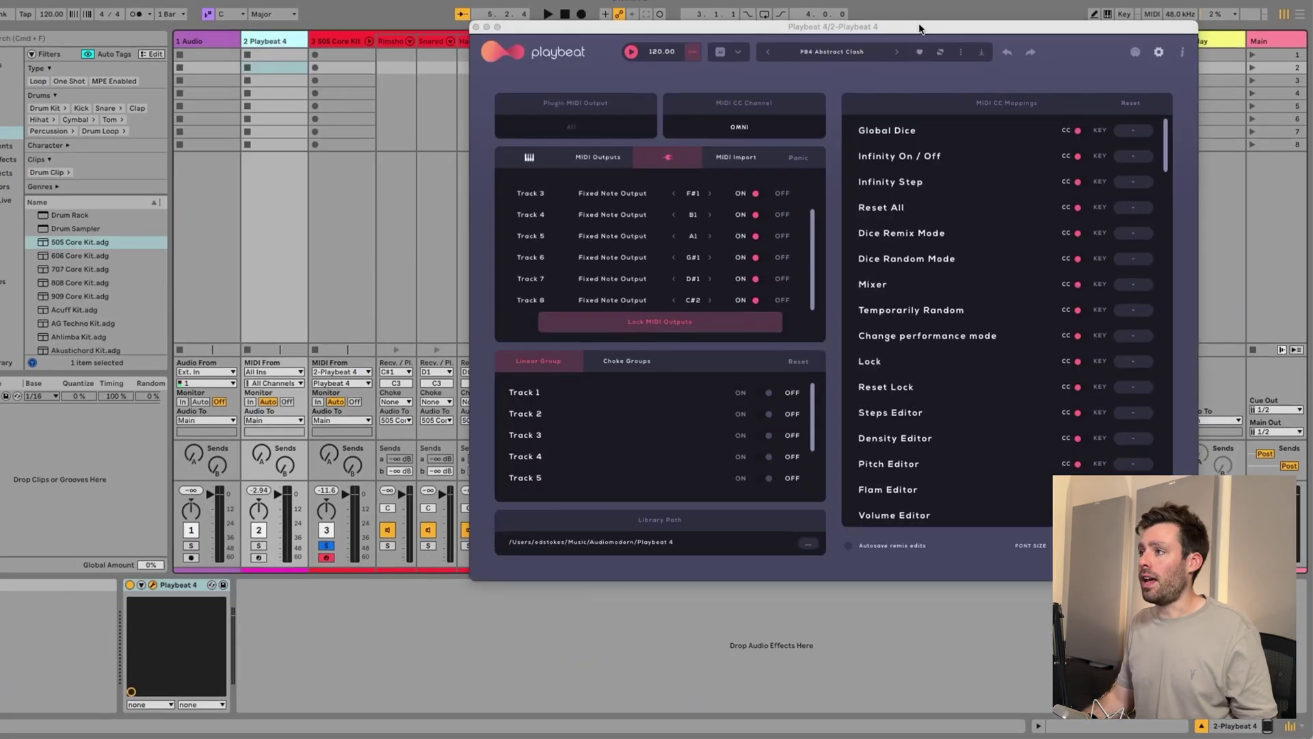
left_click_drag(919, 29, 662, 48)
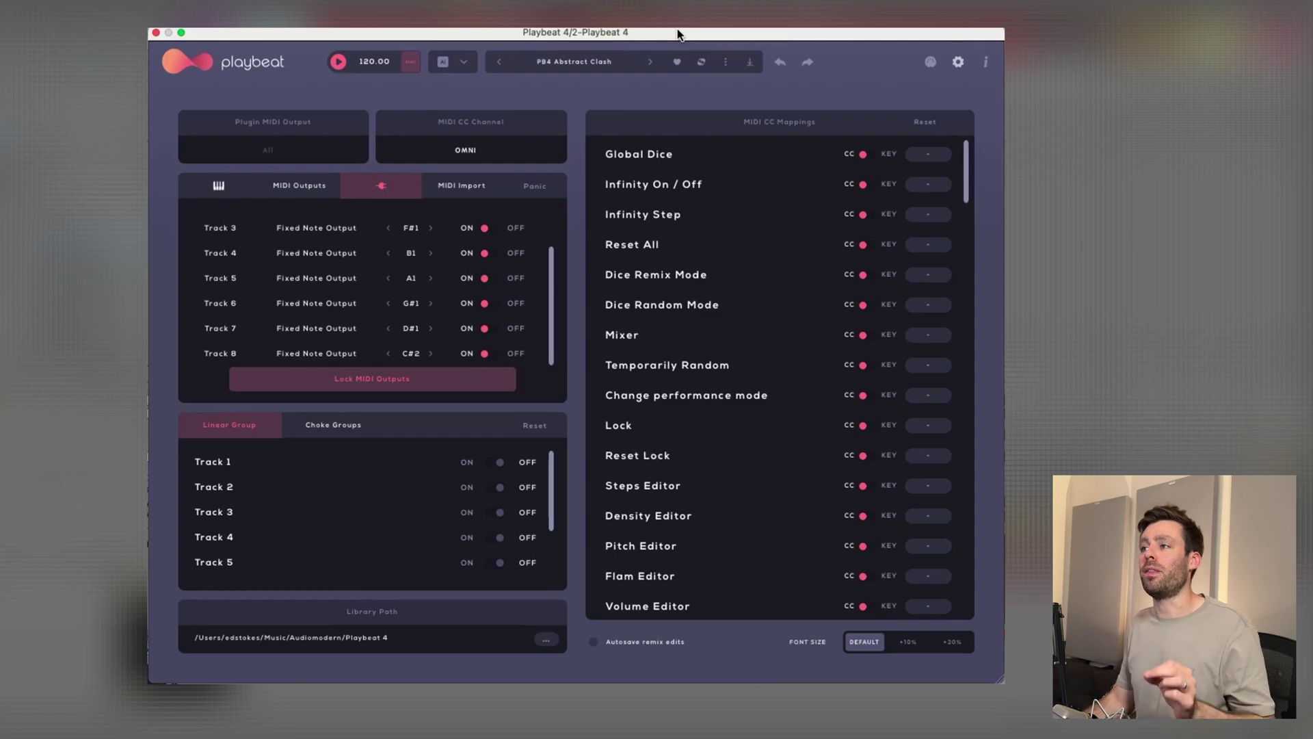
Start playback and switch Playbeat 4's preset to the next one, PB4 Abstract Rush
key("space")
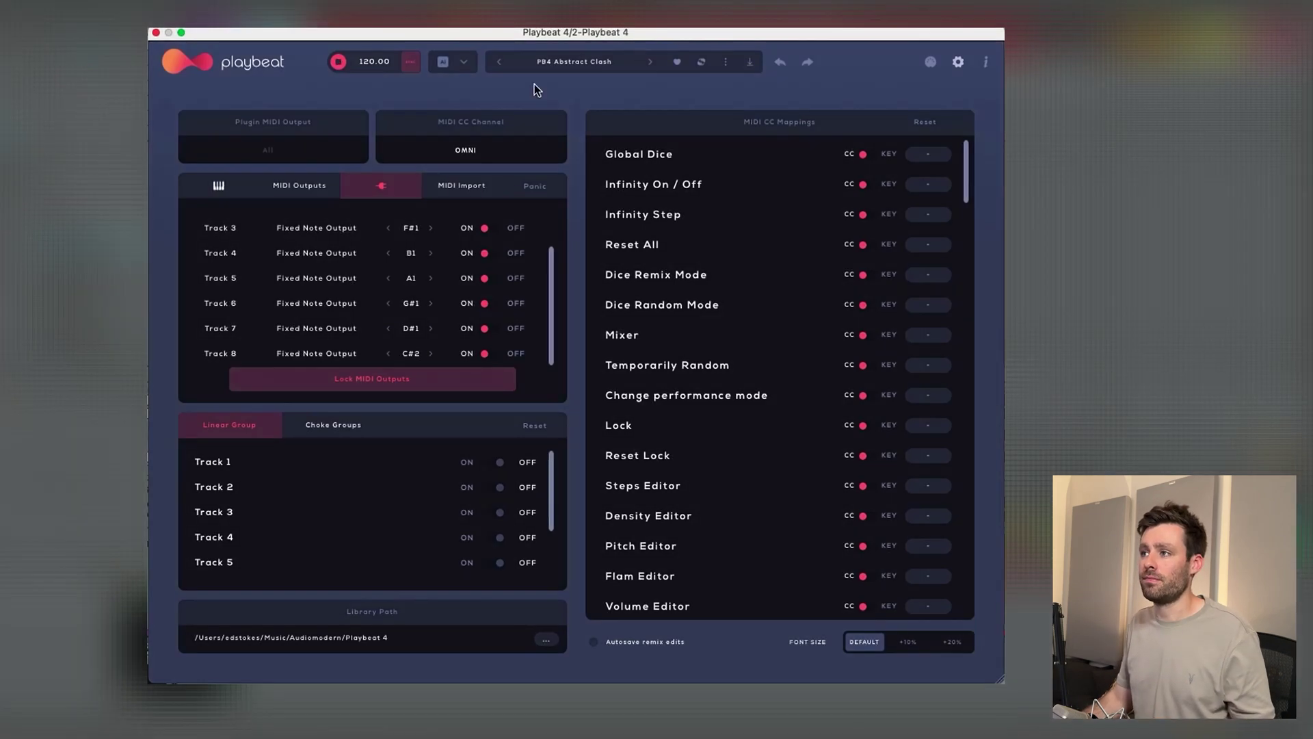
left_click(559, 63)
left_click(559, 63)
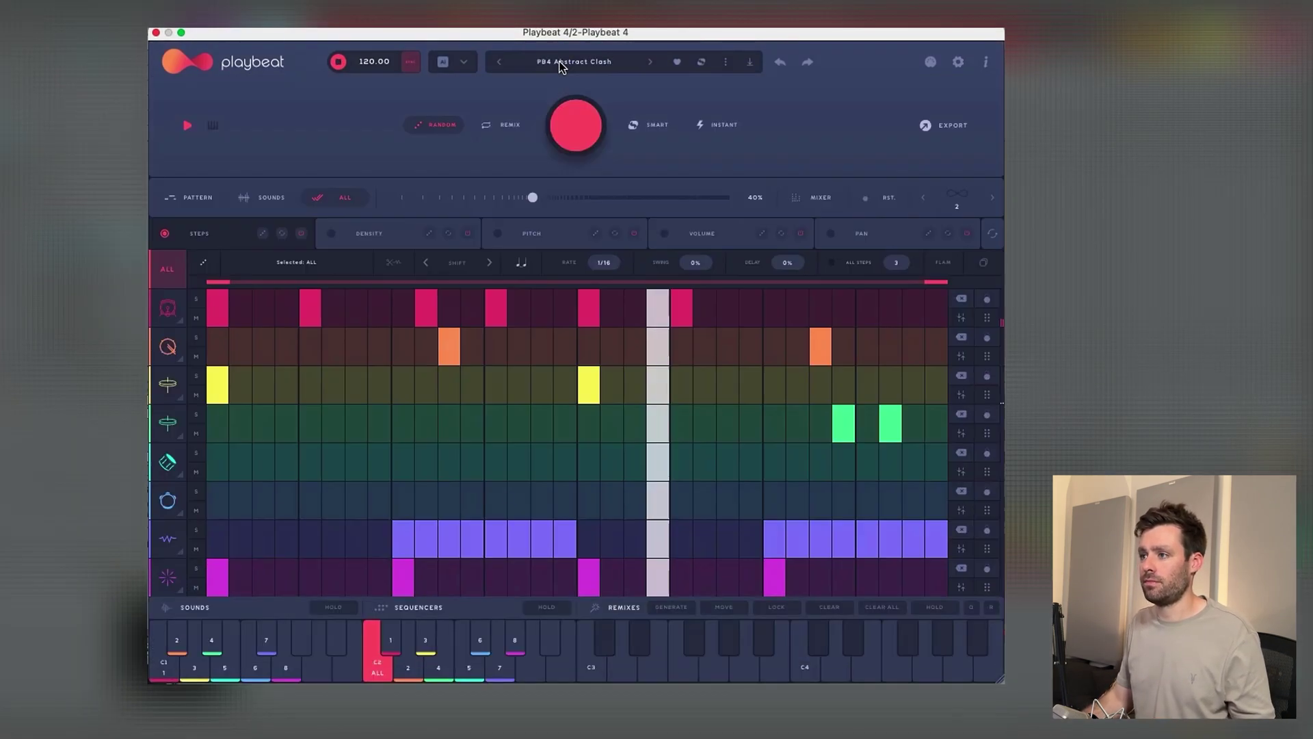
left_click(651, 62)
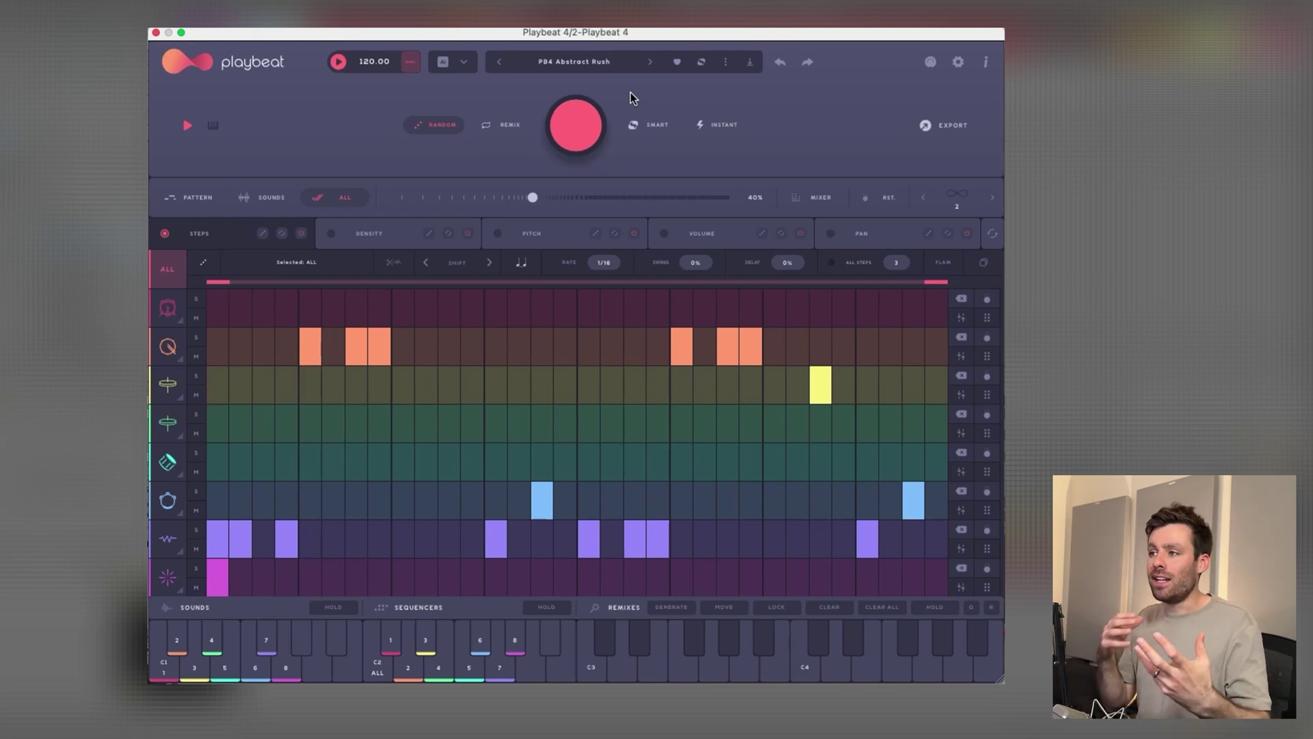
left_click(442, 61)
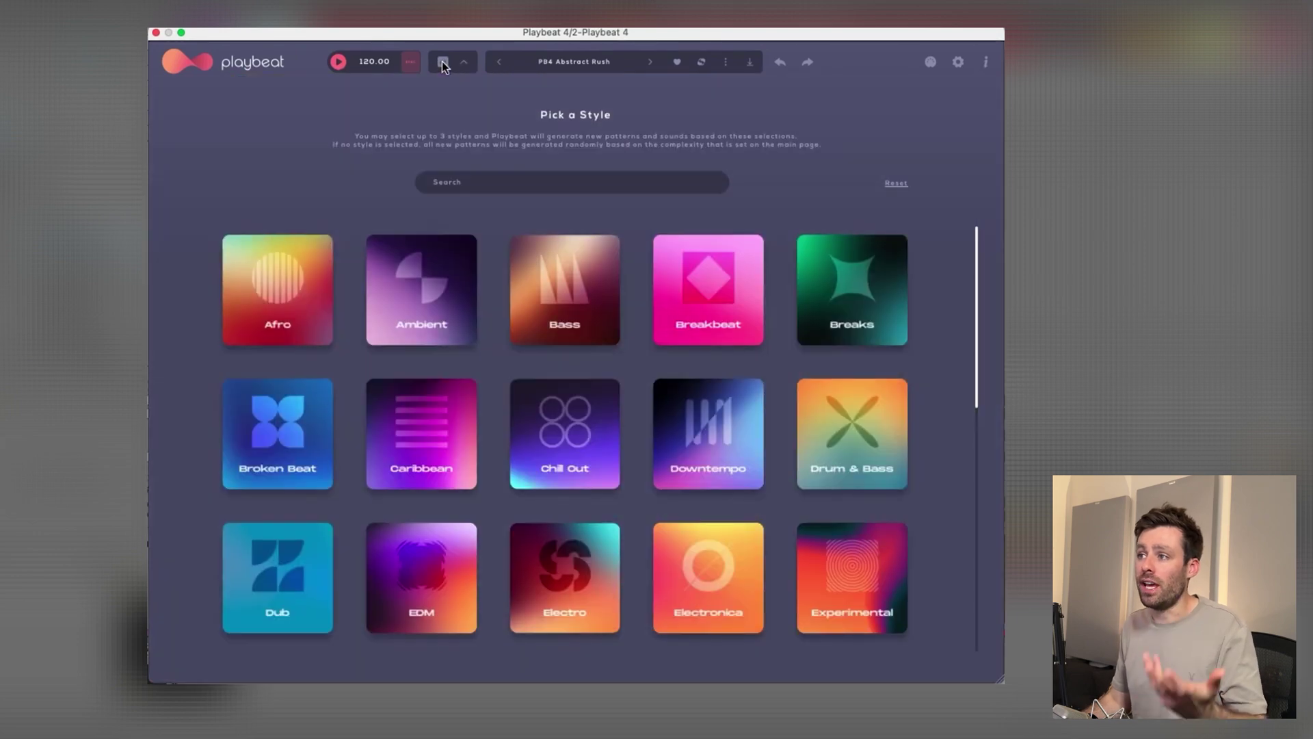
left_click(443, 63)
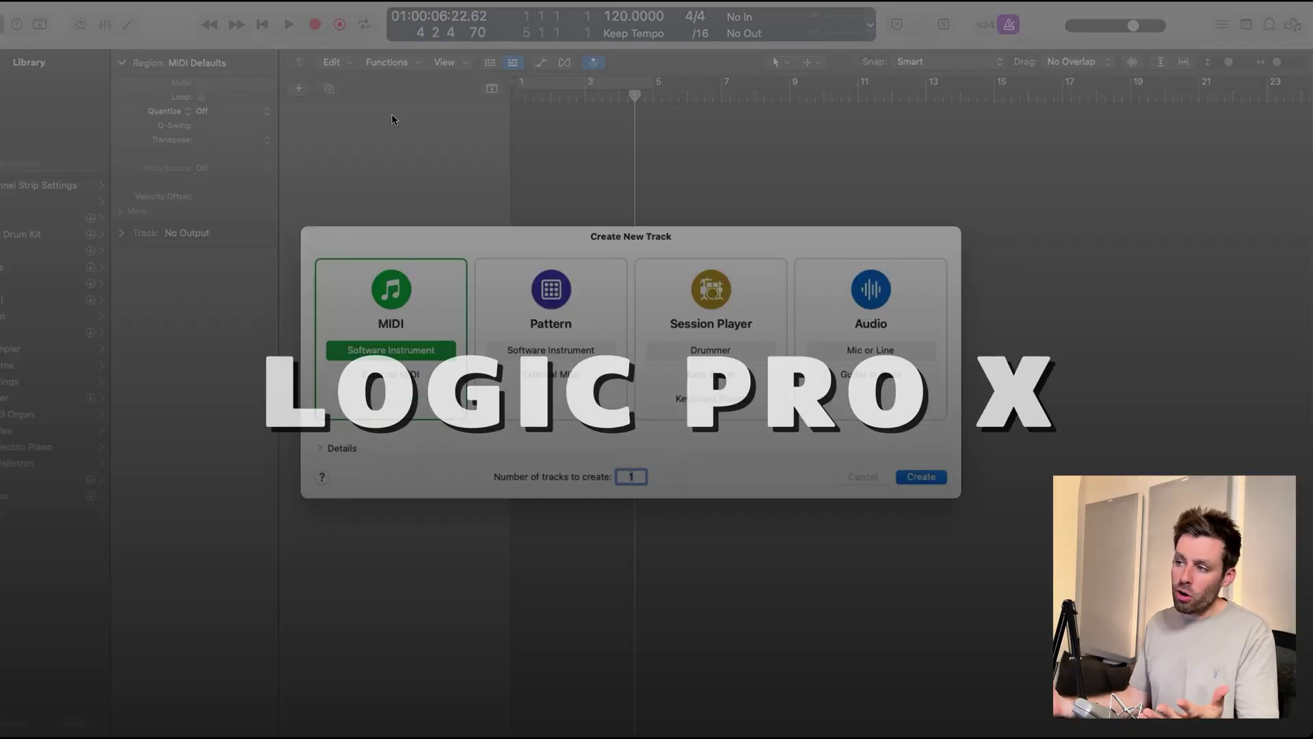
Create a new software instrument track and set its instrument slot to No Plug-in
key("k")
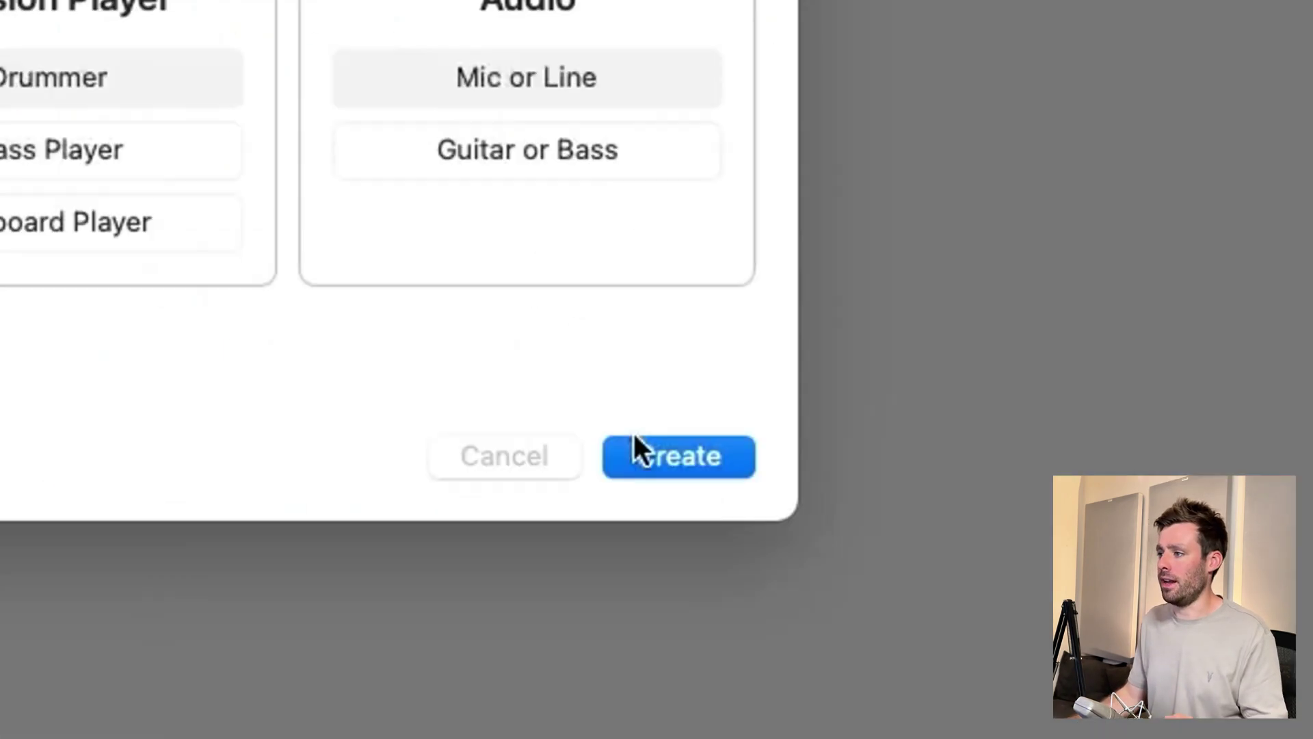
left_click(640, 453)
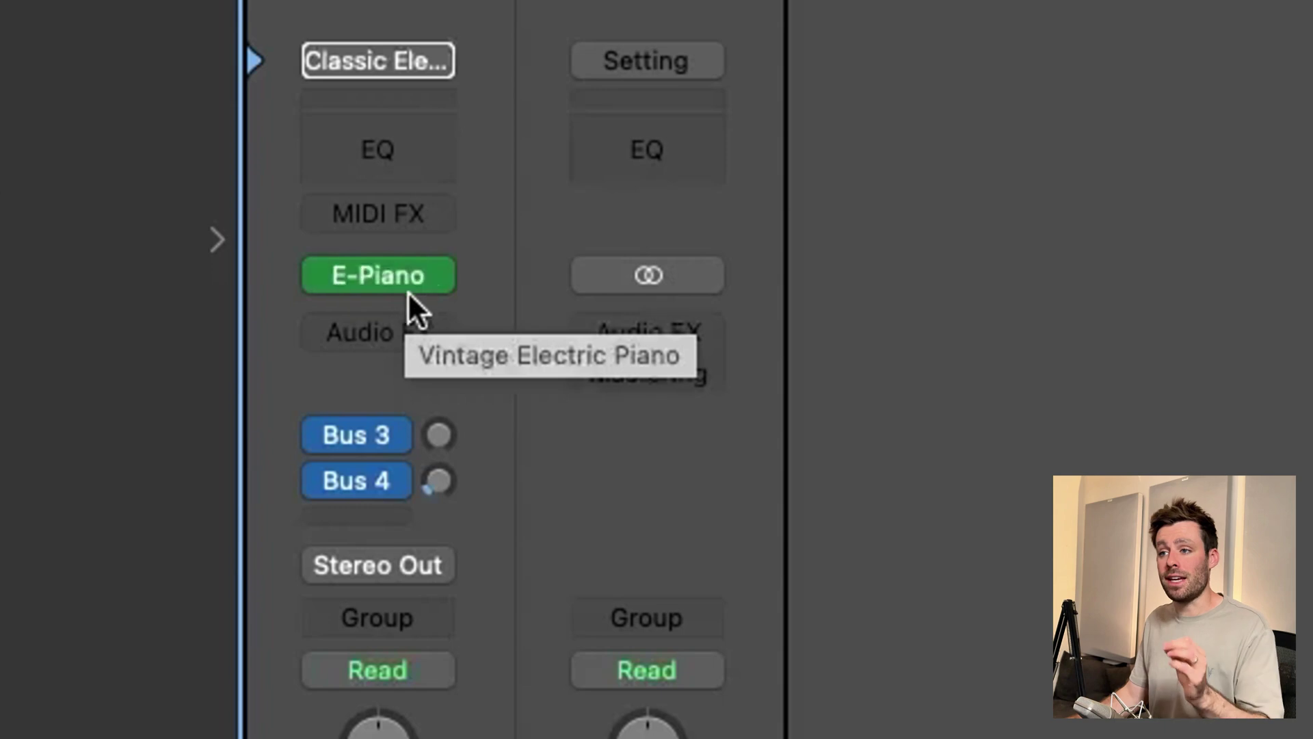
left_click(438, 275)
left_click(500, 339)
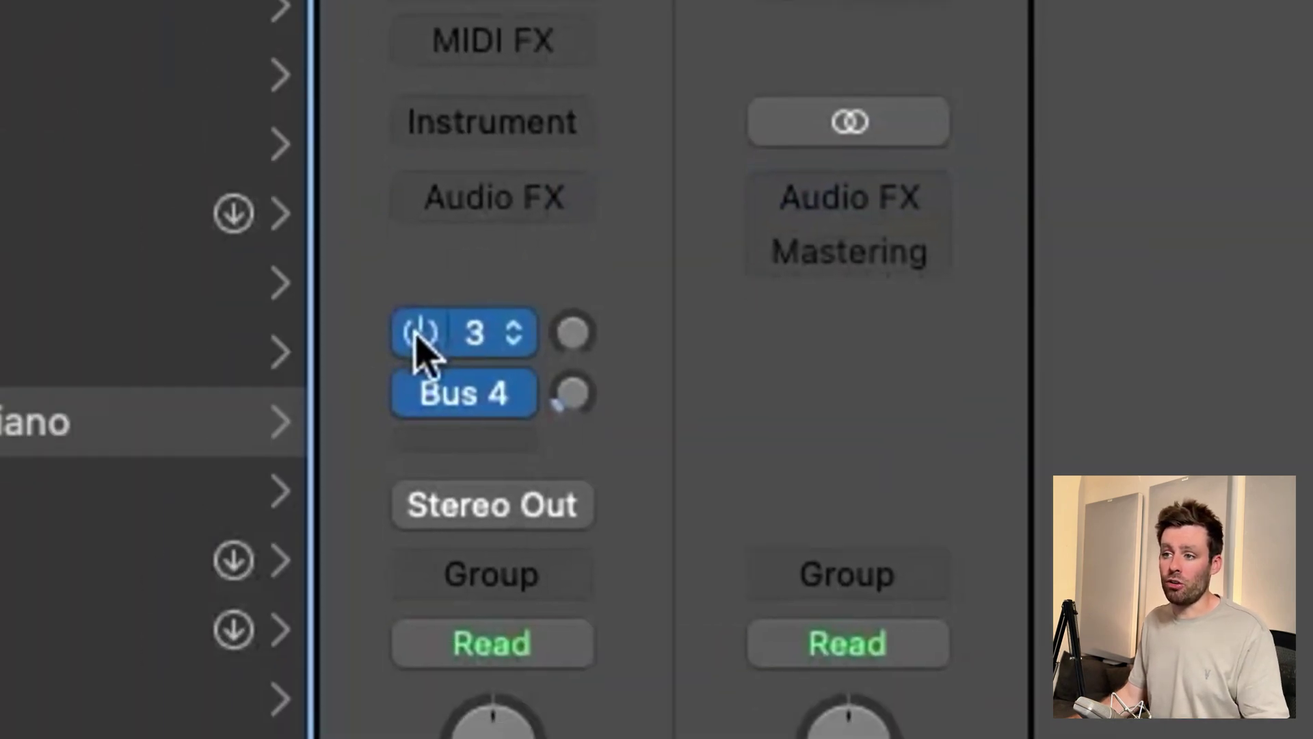
Insert Playbeat 4 as a MIDI FX via Audio Units > Audiomodern
left_click(580, 41)
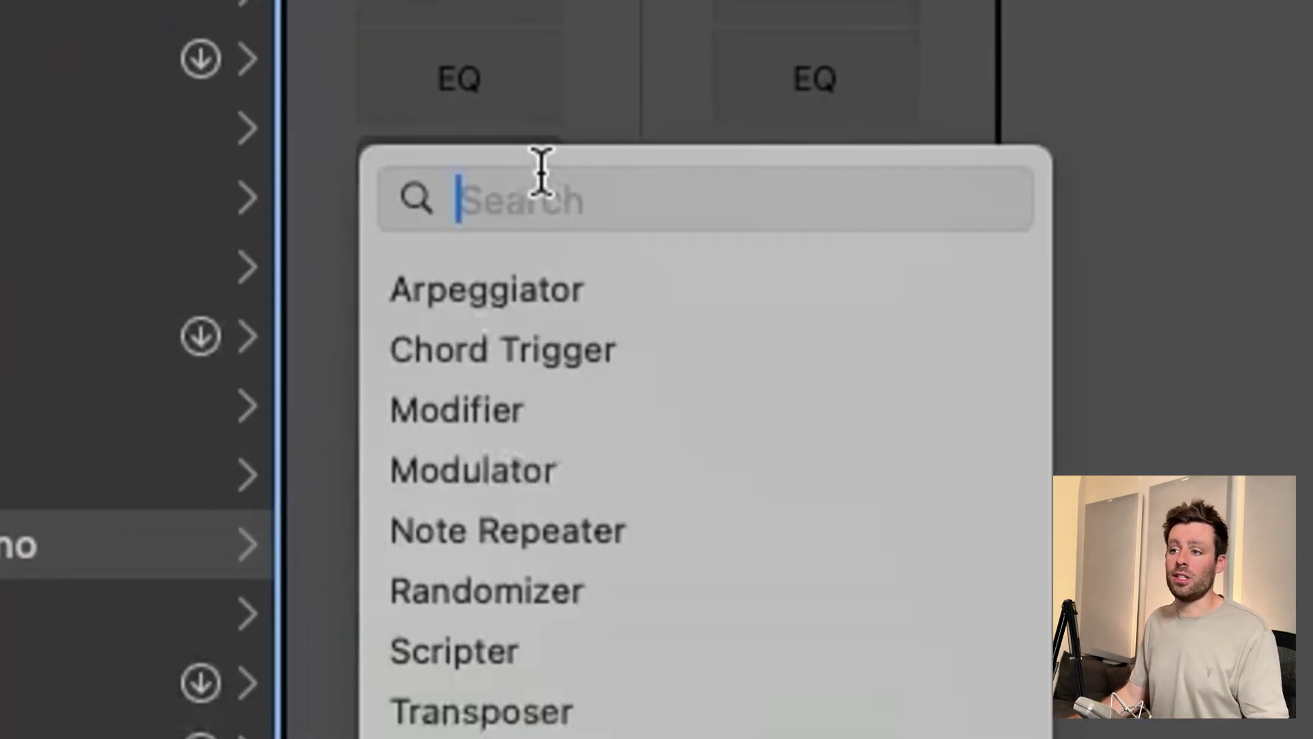
mouse_move(472, 585)
mouse_move(828, 573)
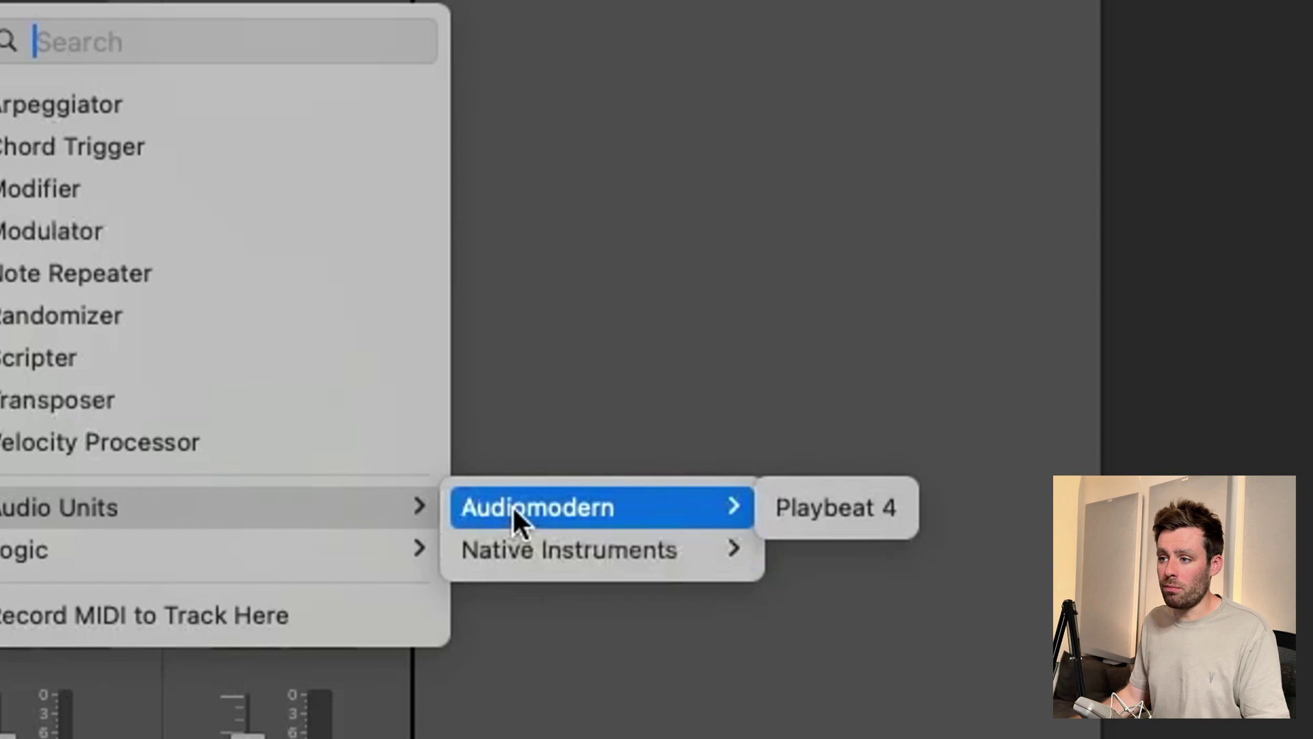
left_click(818, 511)
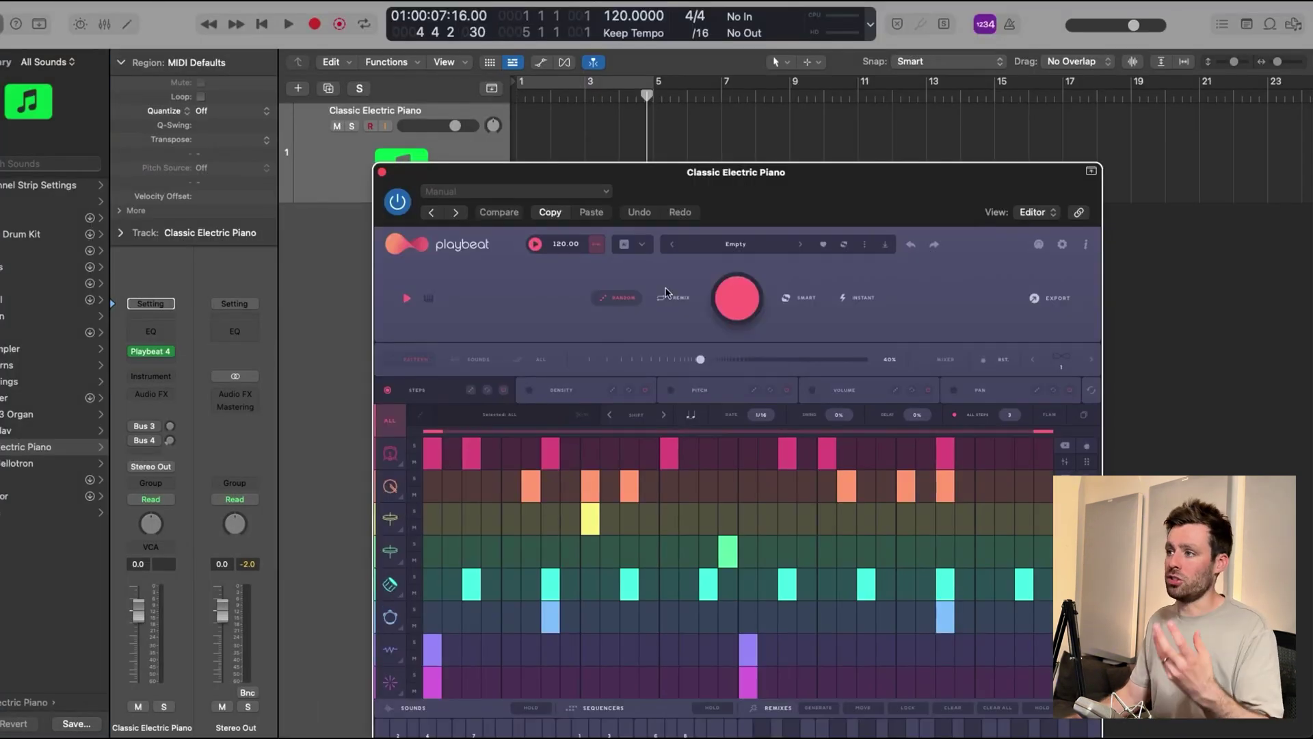
Load Kontakt 7 from the Recent list as the track's instrument
left_click_drag(728, 198, 712, 110)
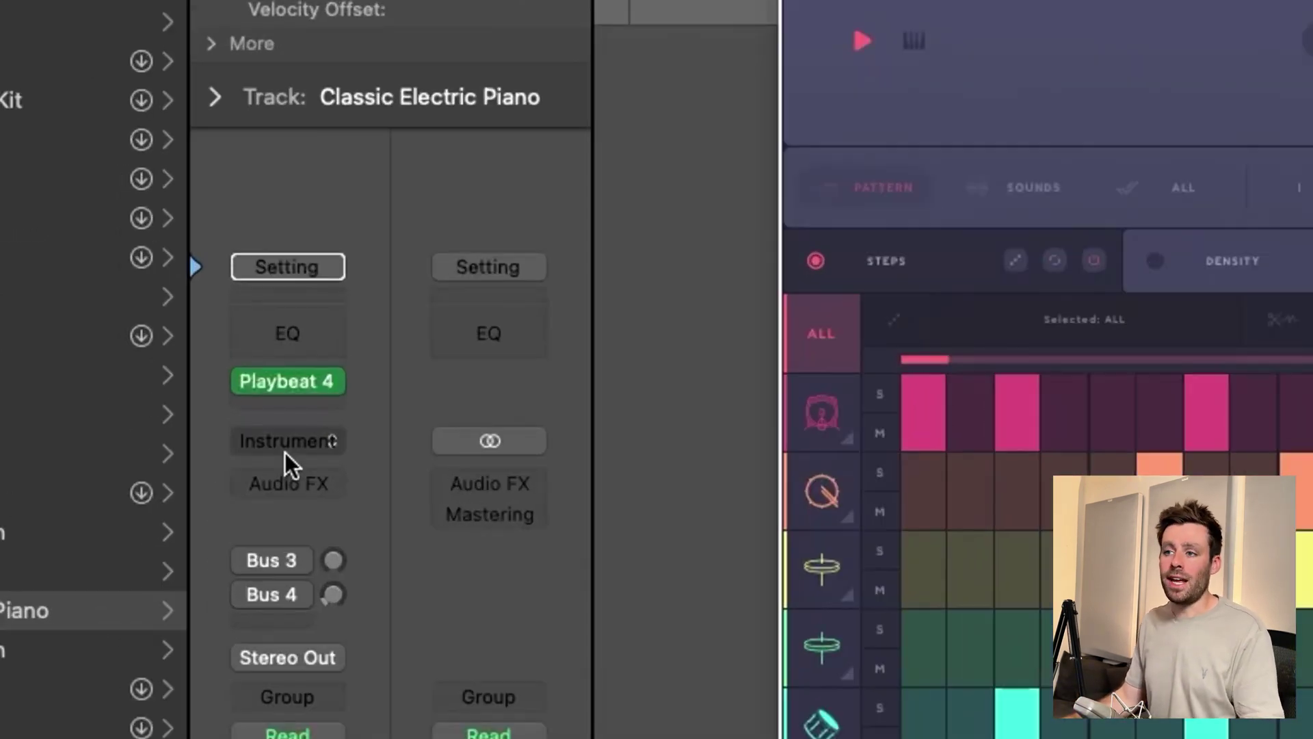
left_click(286, 445)
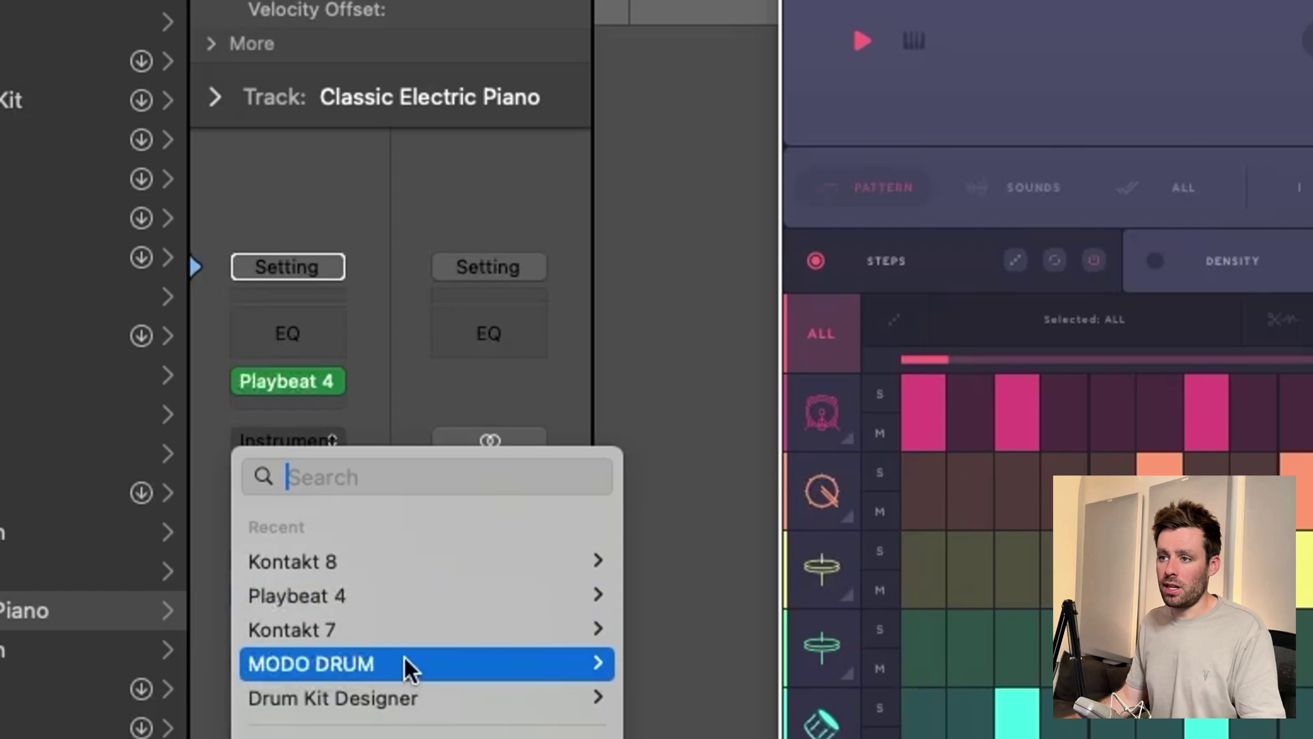
left_click(406, 630)
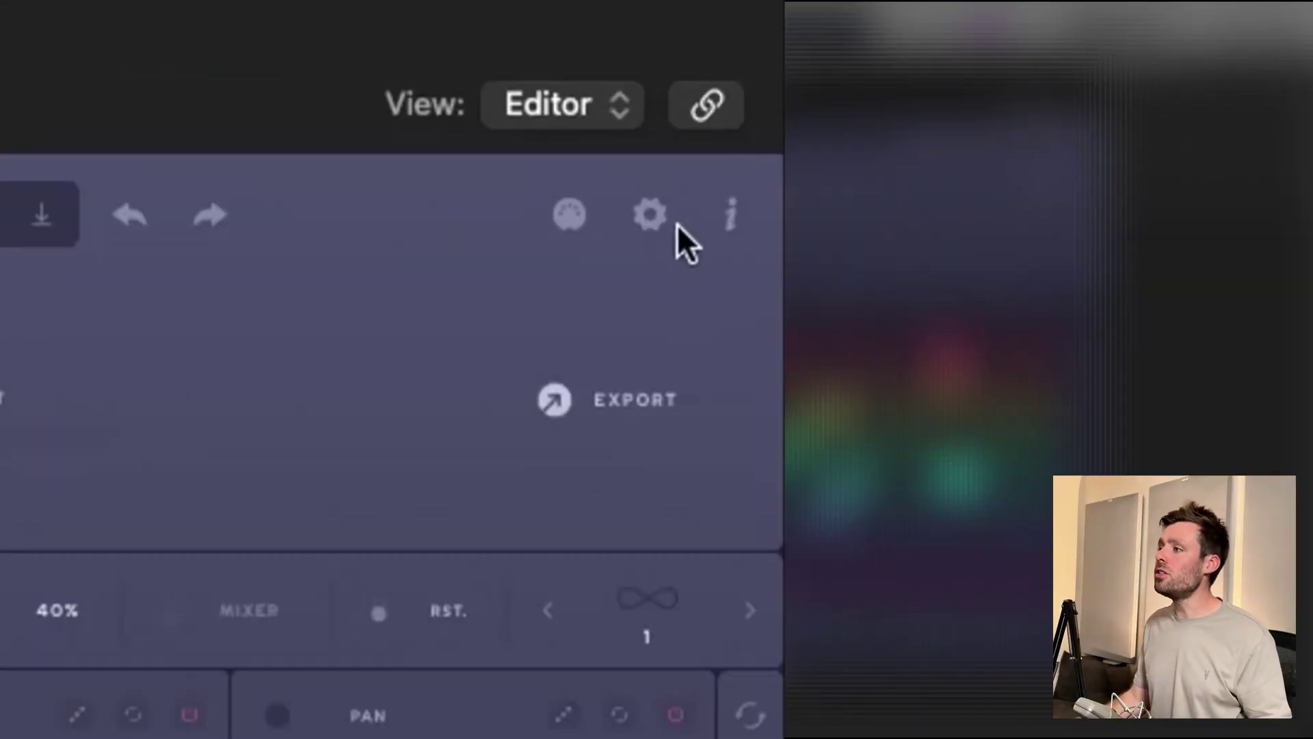
Show Playbeat's fixed note MIDI Outputs list in its settings page
left_click(957, 120)
left_click(399, 242)
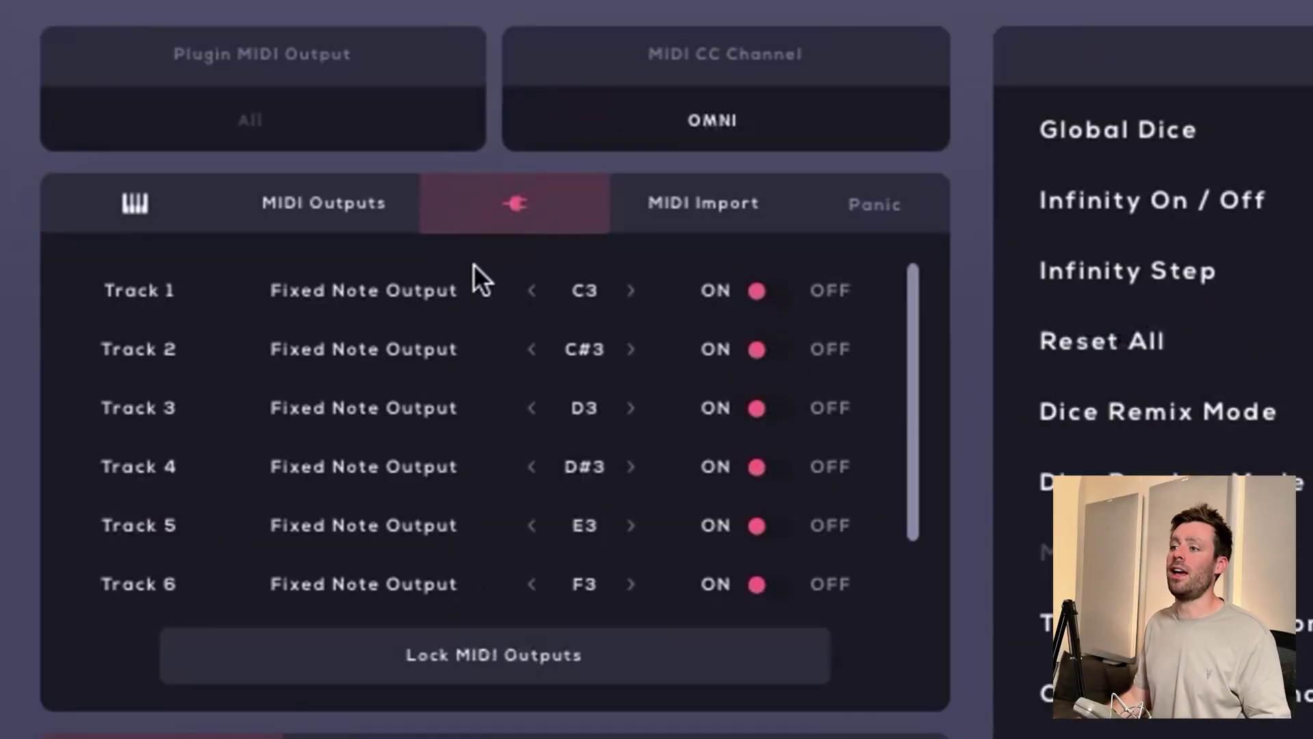
scroll(220, 309, "down", 3)
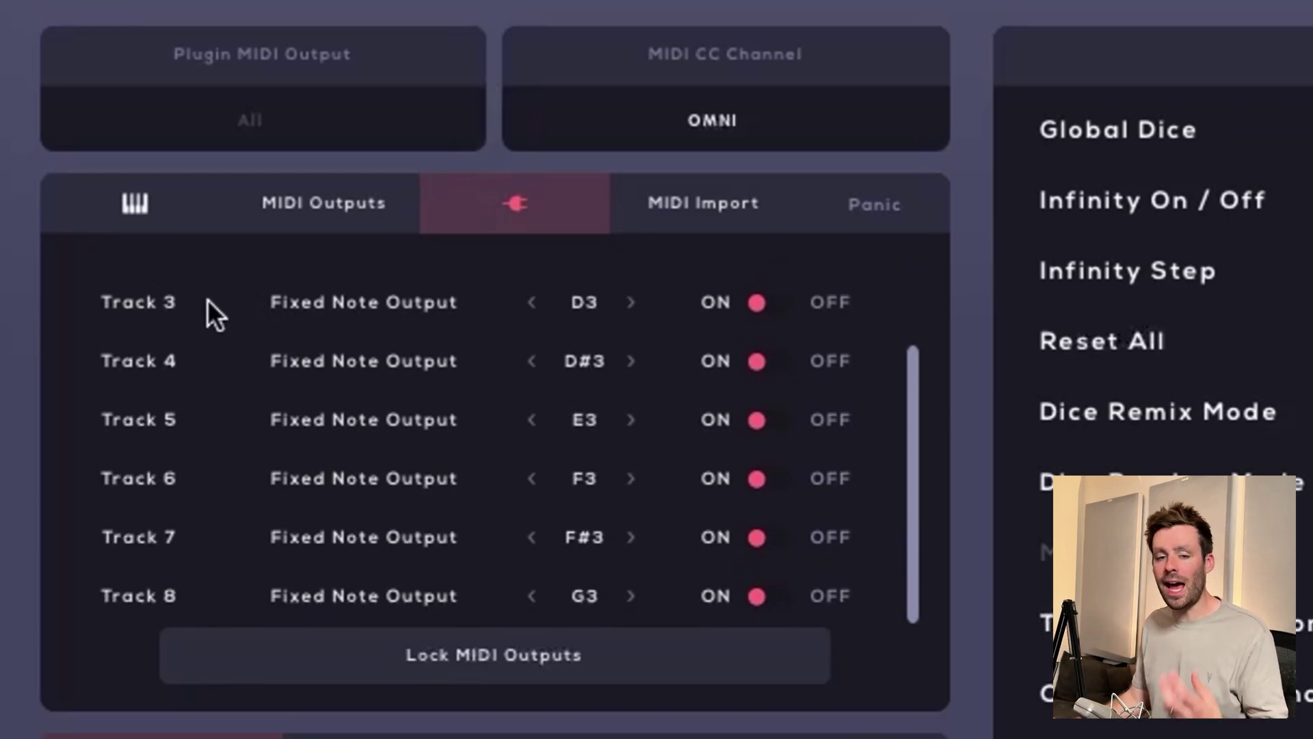
scroll(168, 277, "up", 3)
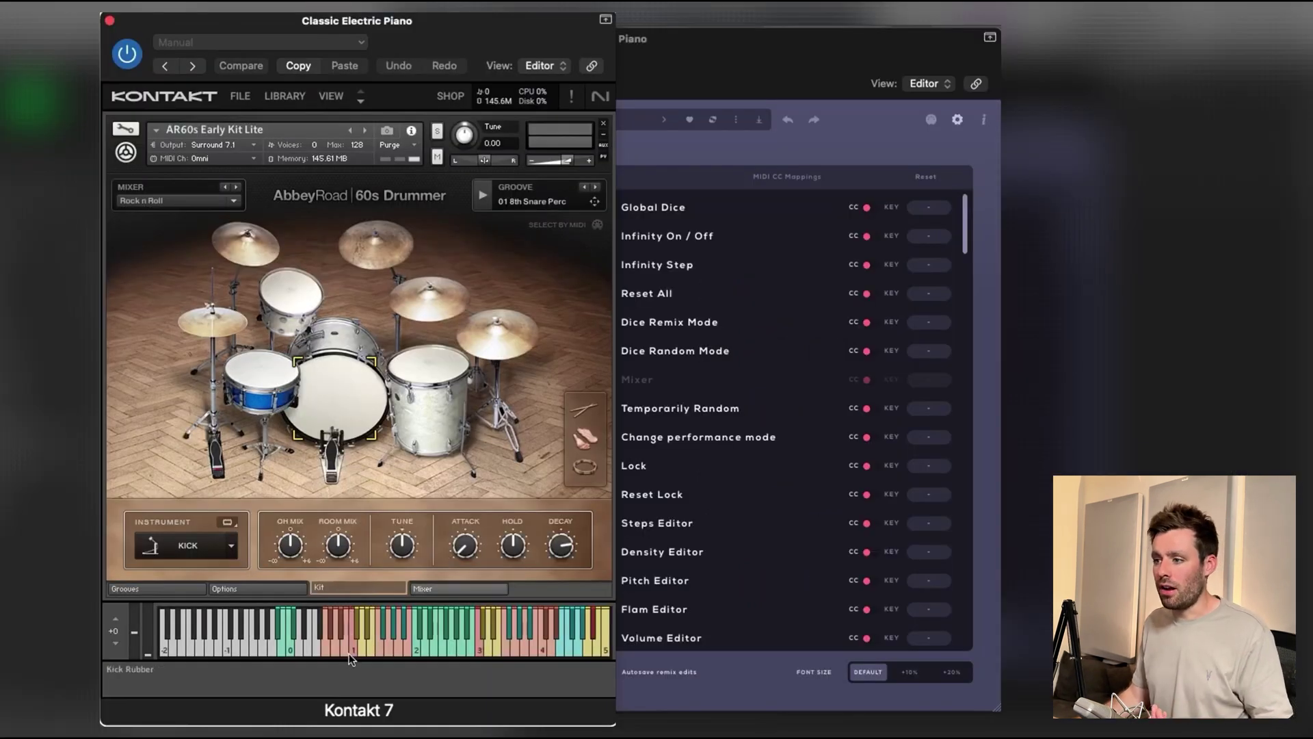
Audition the Kontakt kit's kick note, close Kontakt, and select Track 1's note to change it to C1
left_click(352, 651)
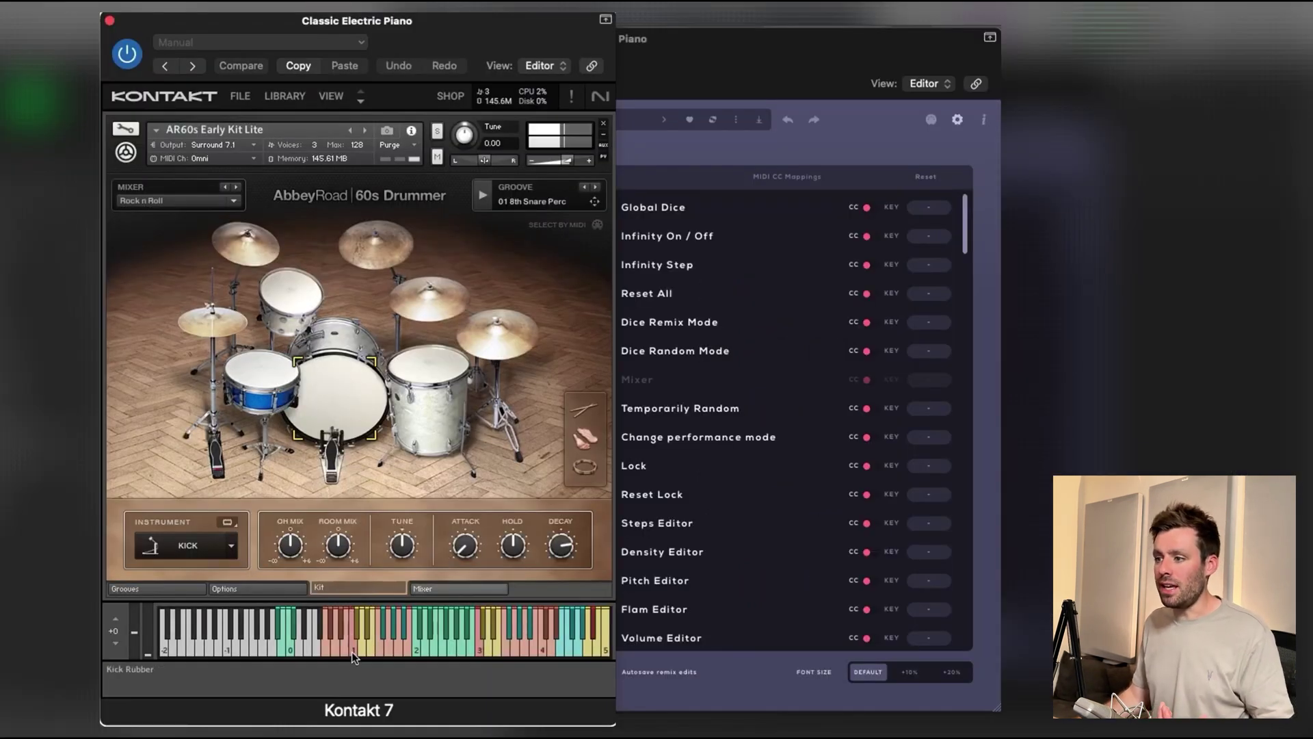
left_click(351, 651)
left_click(351, 651)
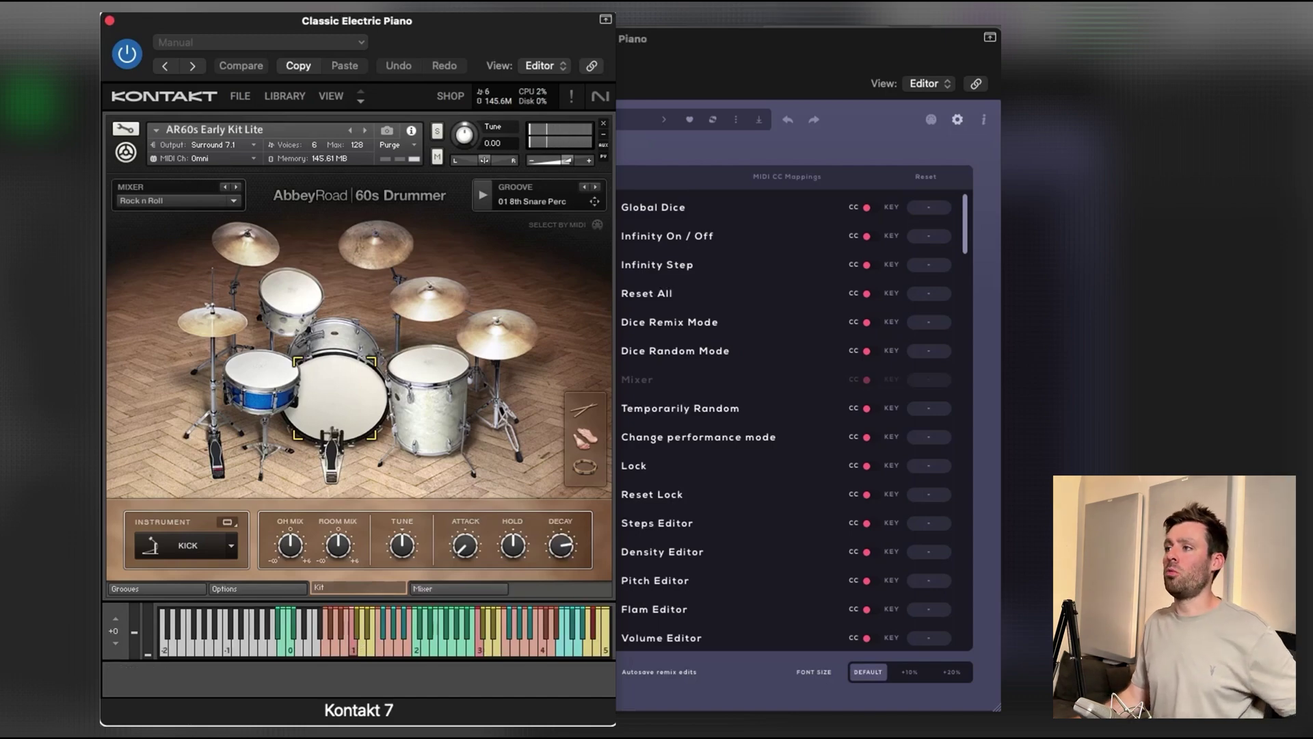
key("super+w")
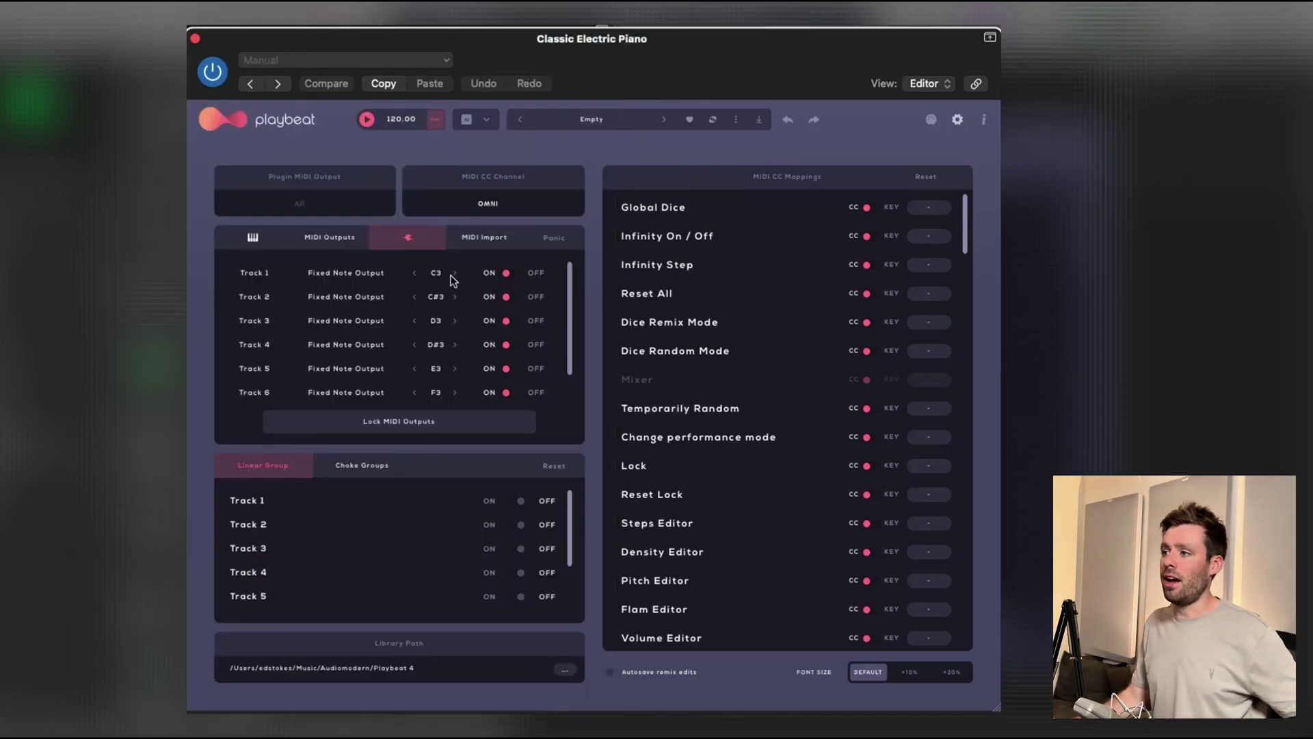
double_click(439, 273)
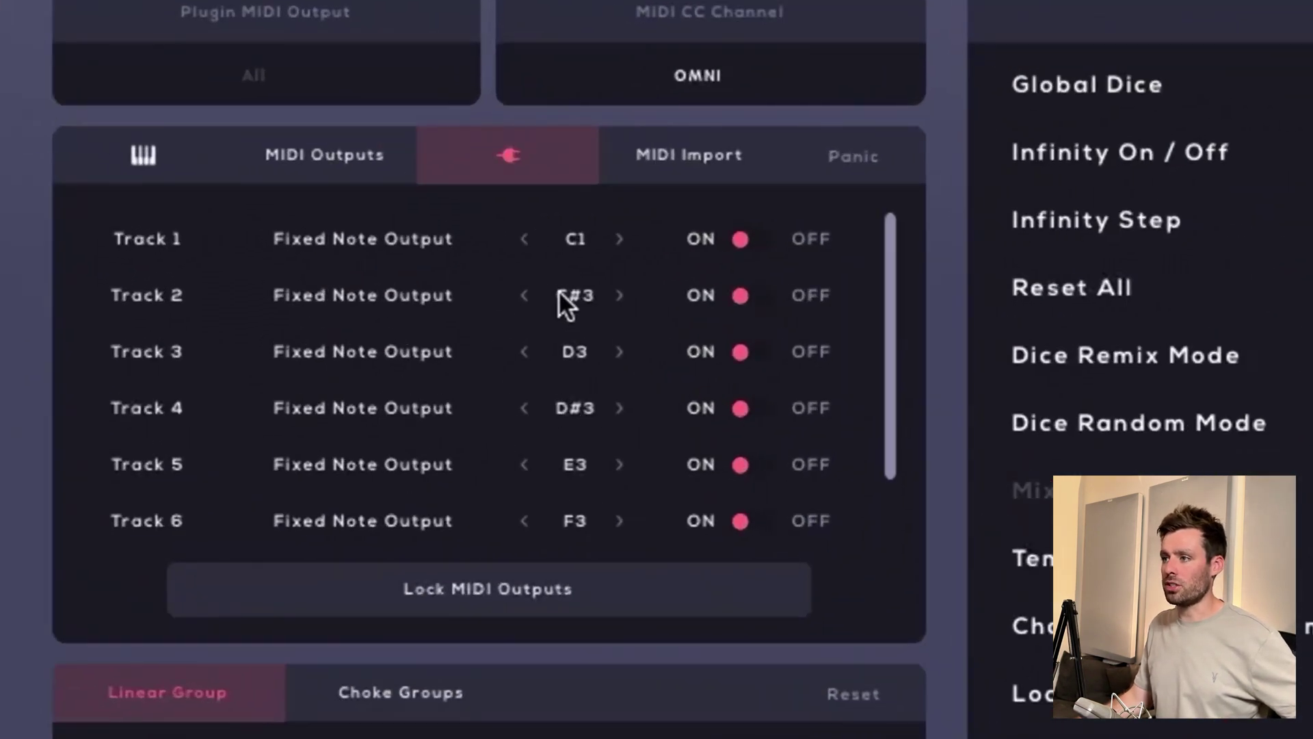
Set Track 2's fixed note to D1 and Track 3's to F#1
type("D1")
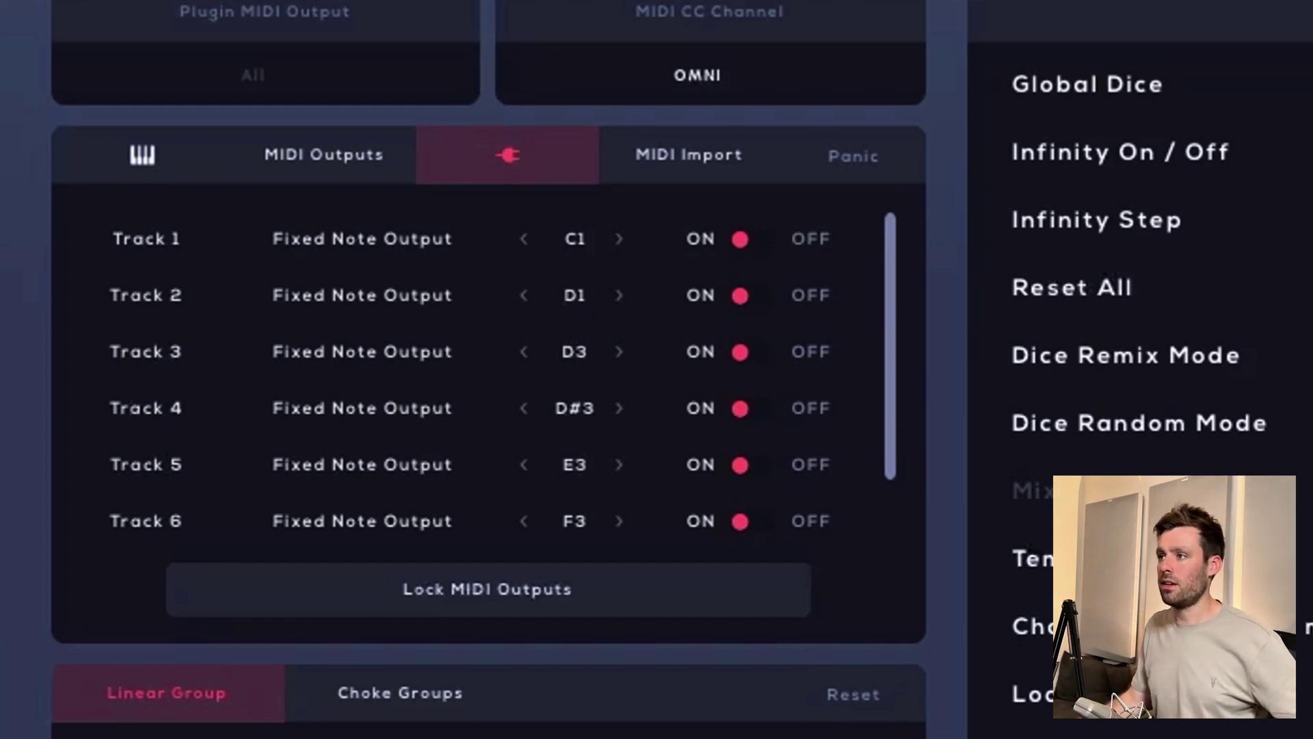
left_click(540, 352)
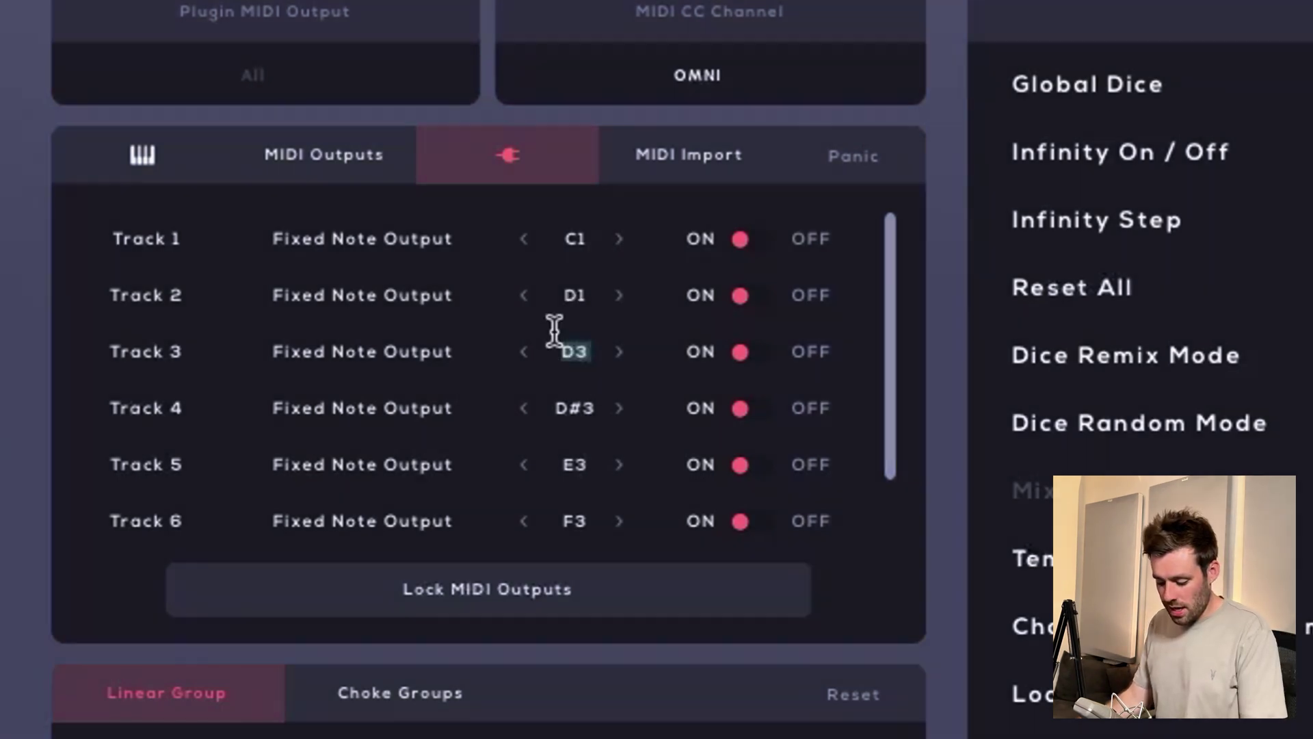
type("F#1")
key("Return")
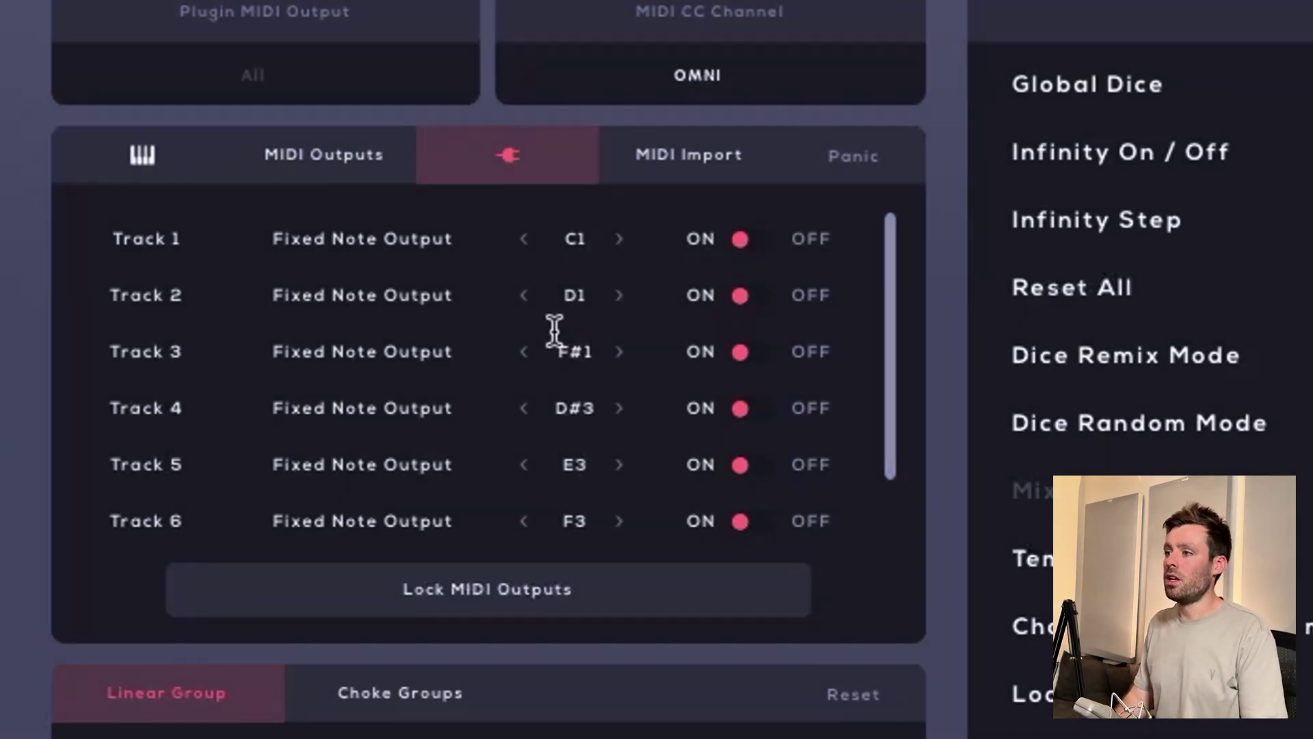
Toggle Track 1's output off and back on, then lock the MIDI outputs
left_click(746, 242)
left_click(748, 241)
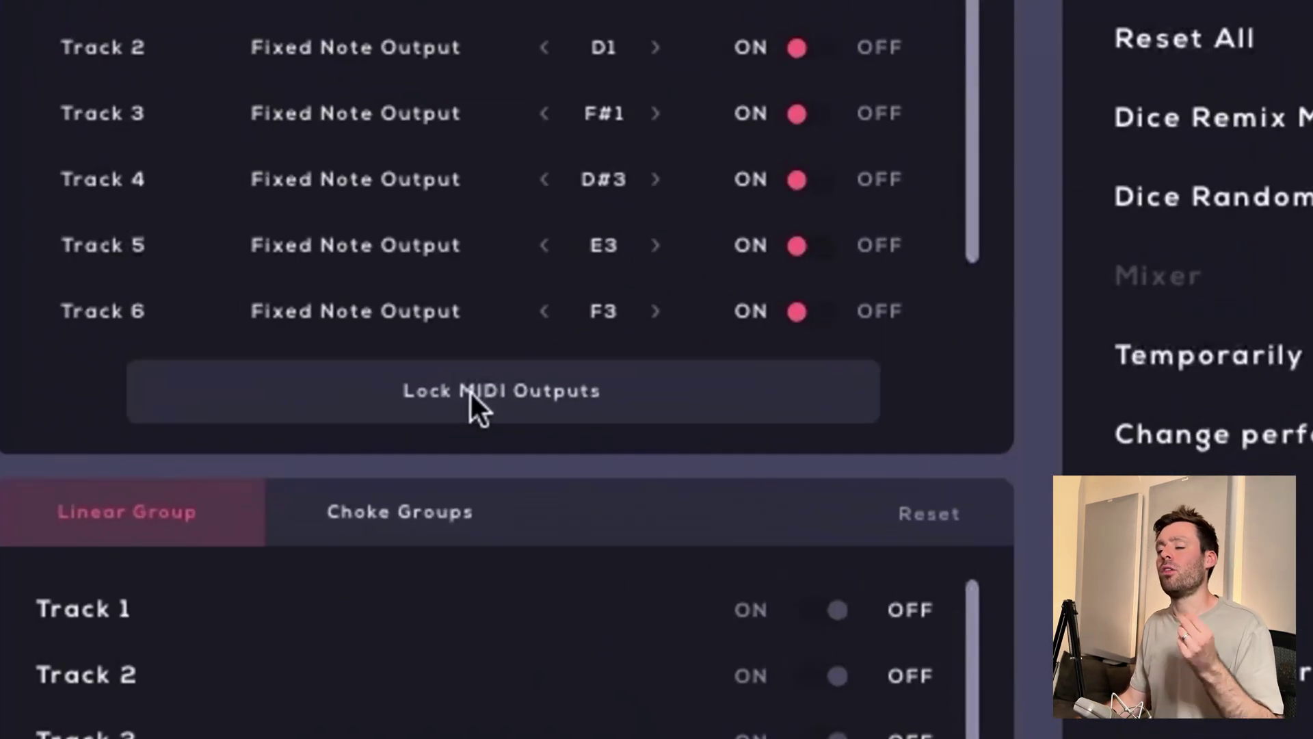
left_click(471, 387)
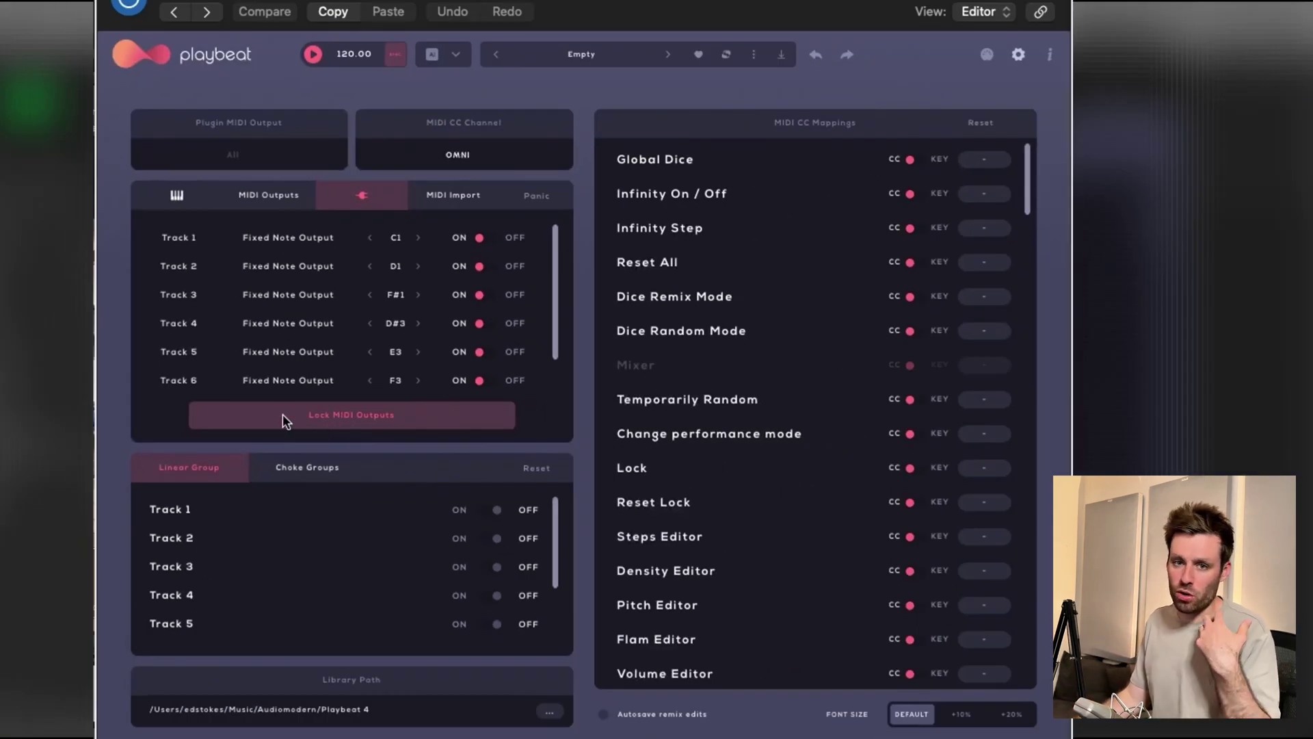
Load the PB4 Abstract Bounce preset, confirm the note mapping held, and start playback
left_click(601, 56)
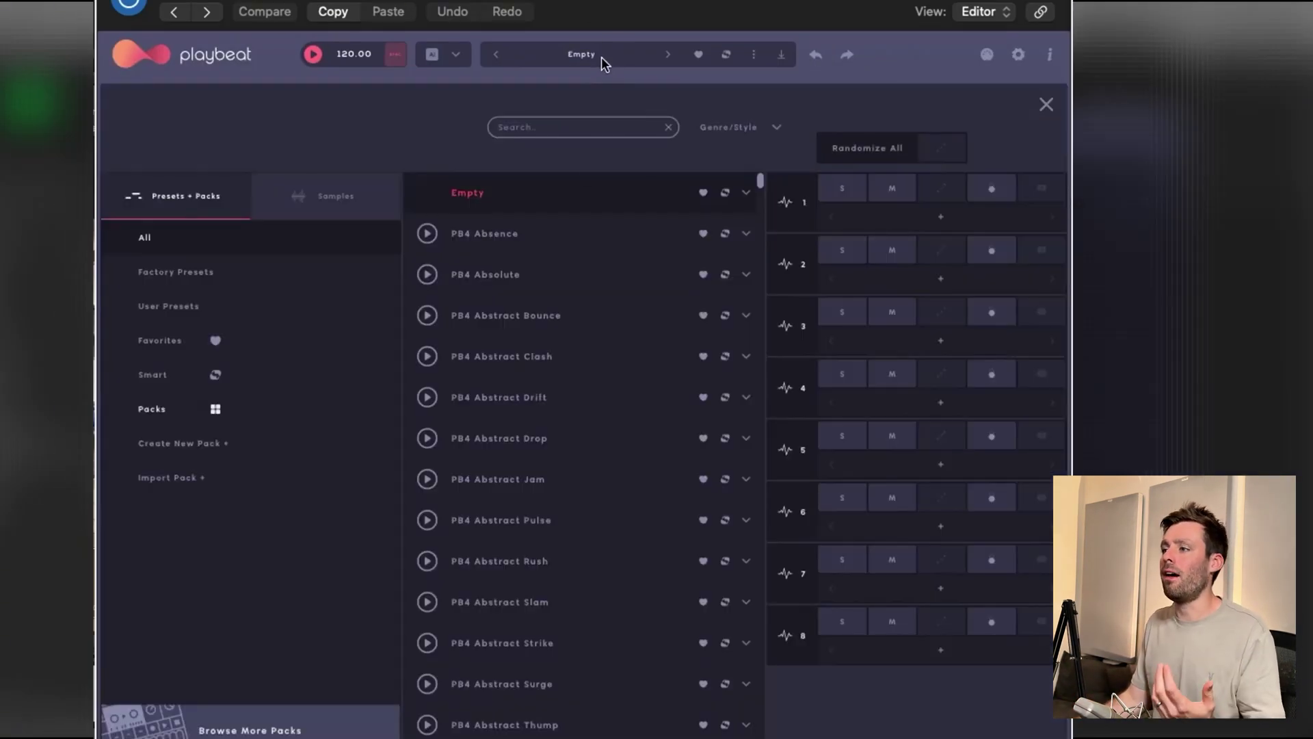
left_click(519, 313)
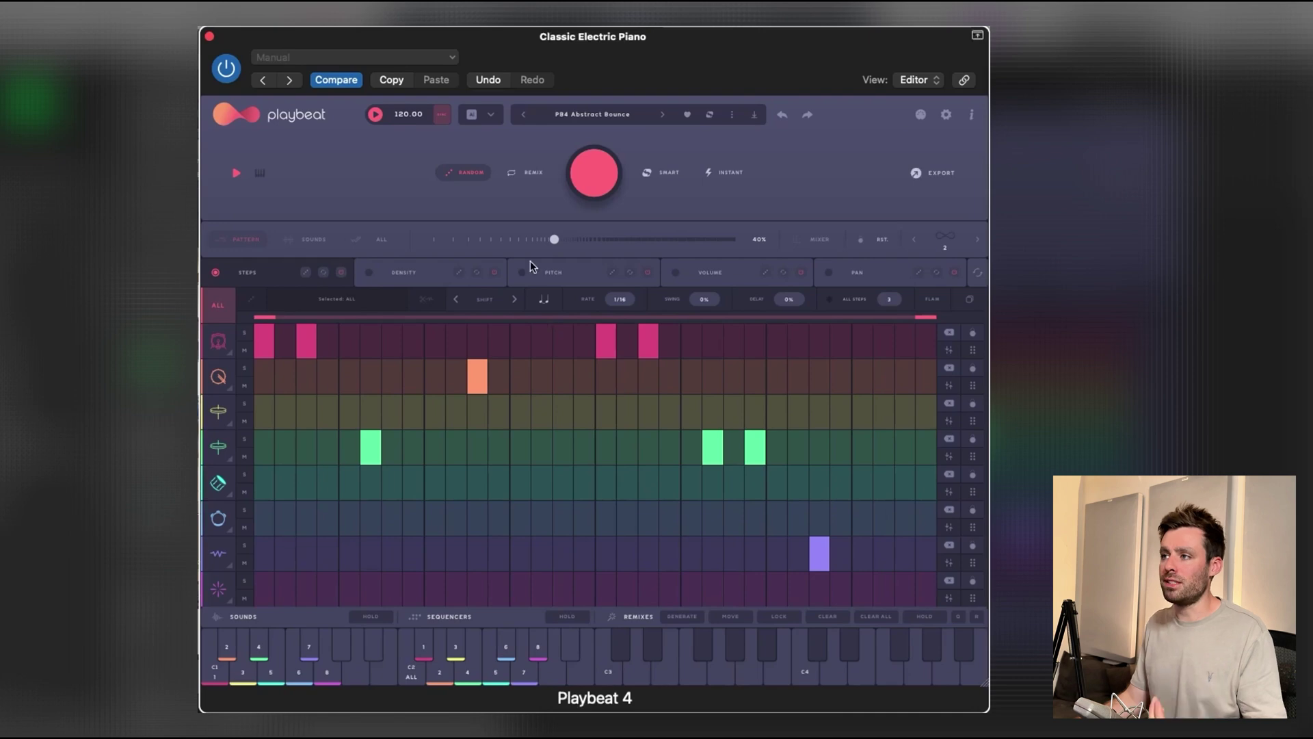
left_click(947, 113)
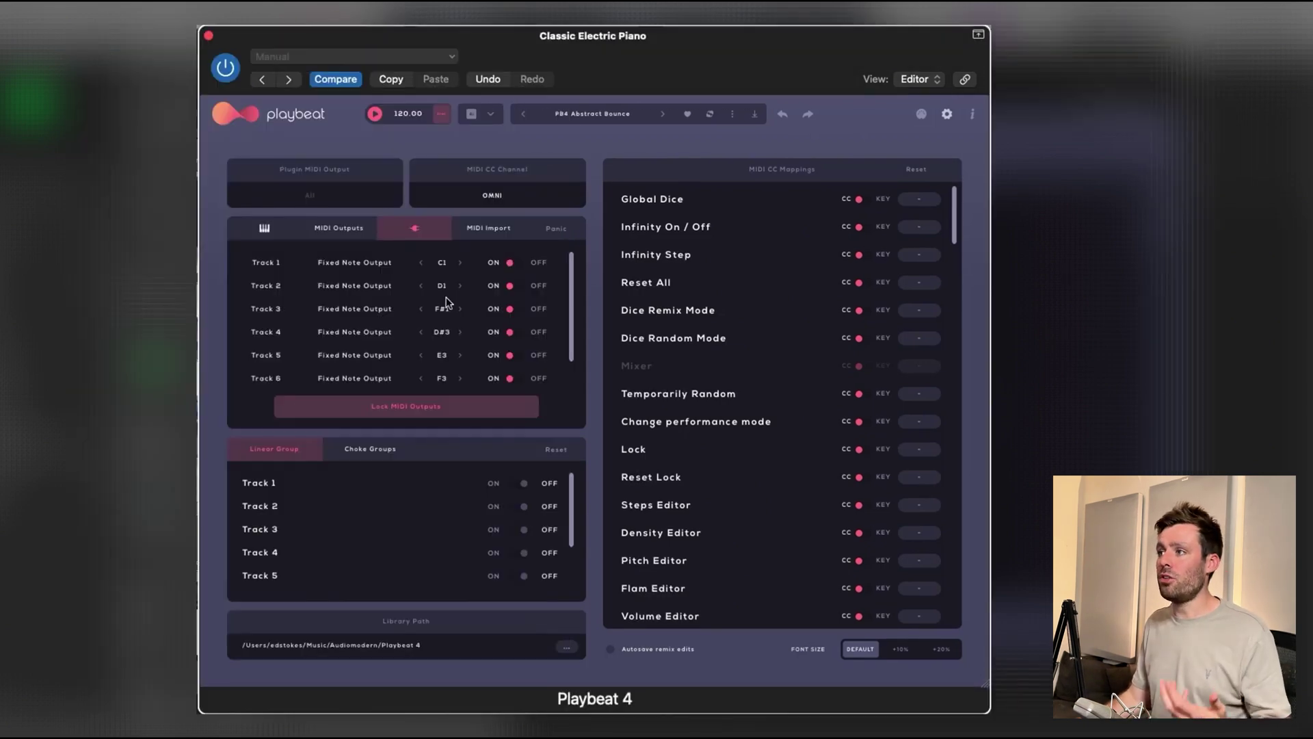
key("space")
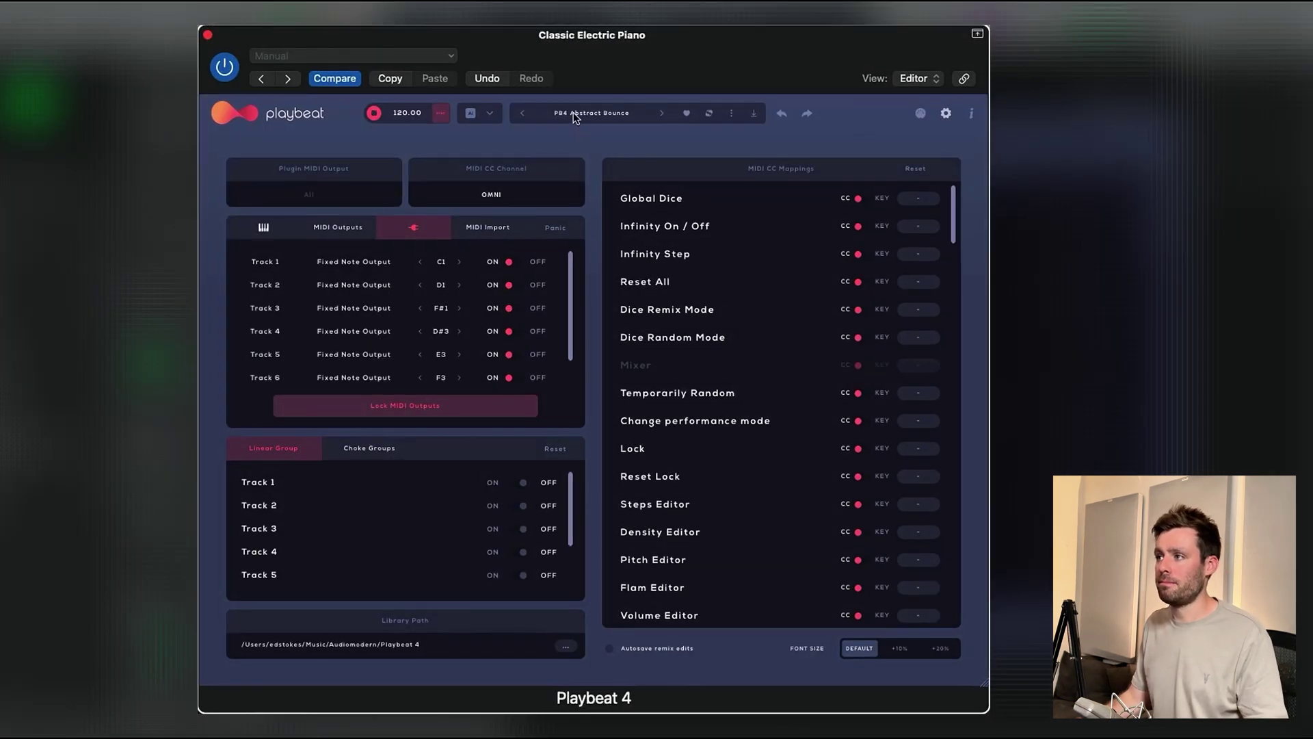
Play through PB4 Abstract Clash, Drift, Drop and finally Jam presets
left_click(575, 117)
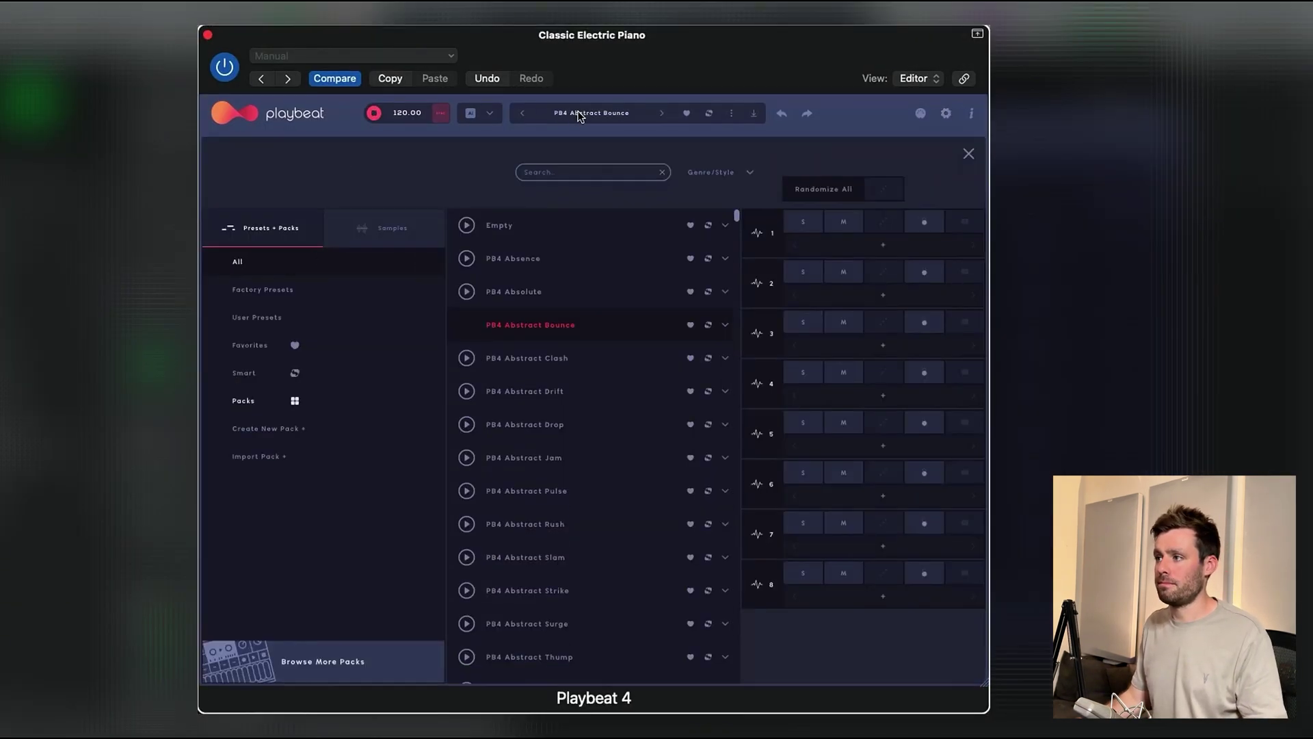
left_click(532, 359)
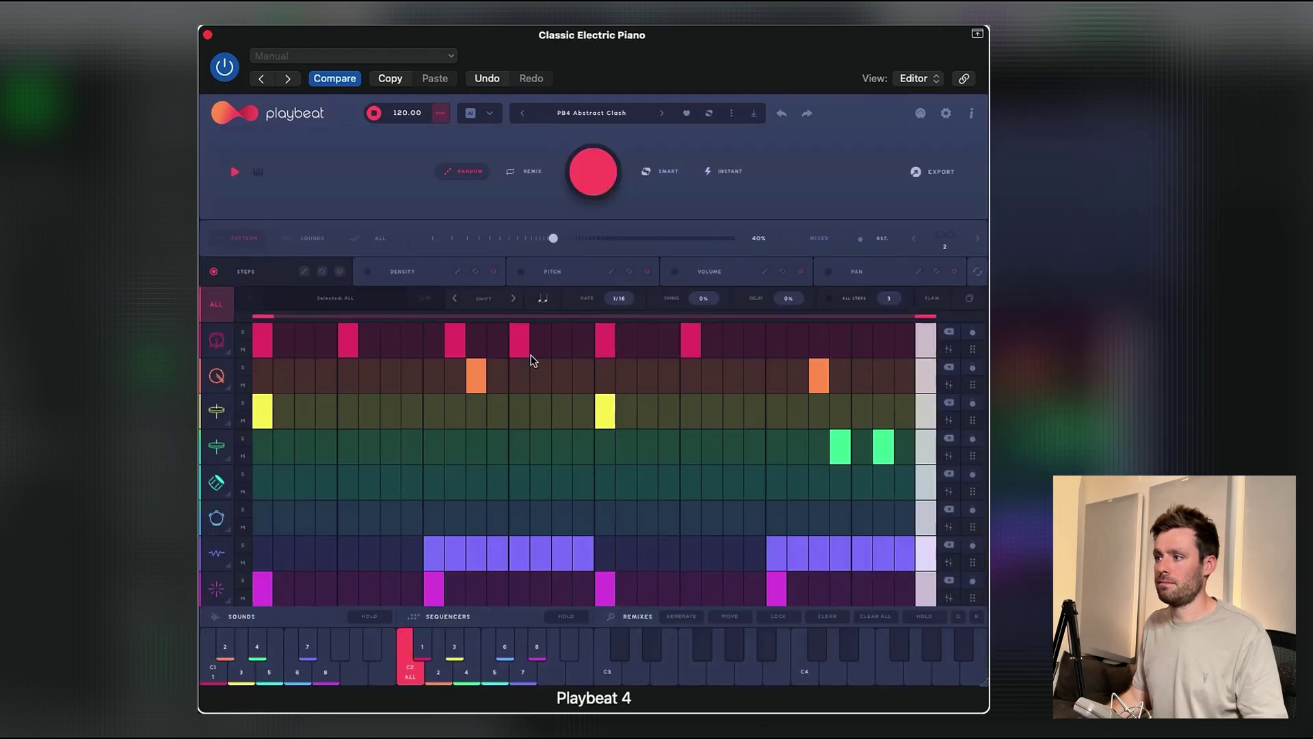
left_click(661, 113)
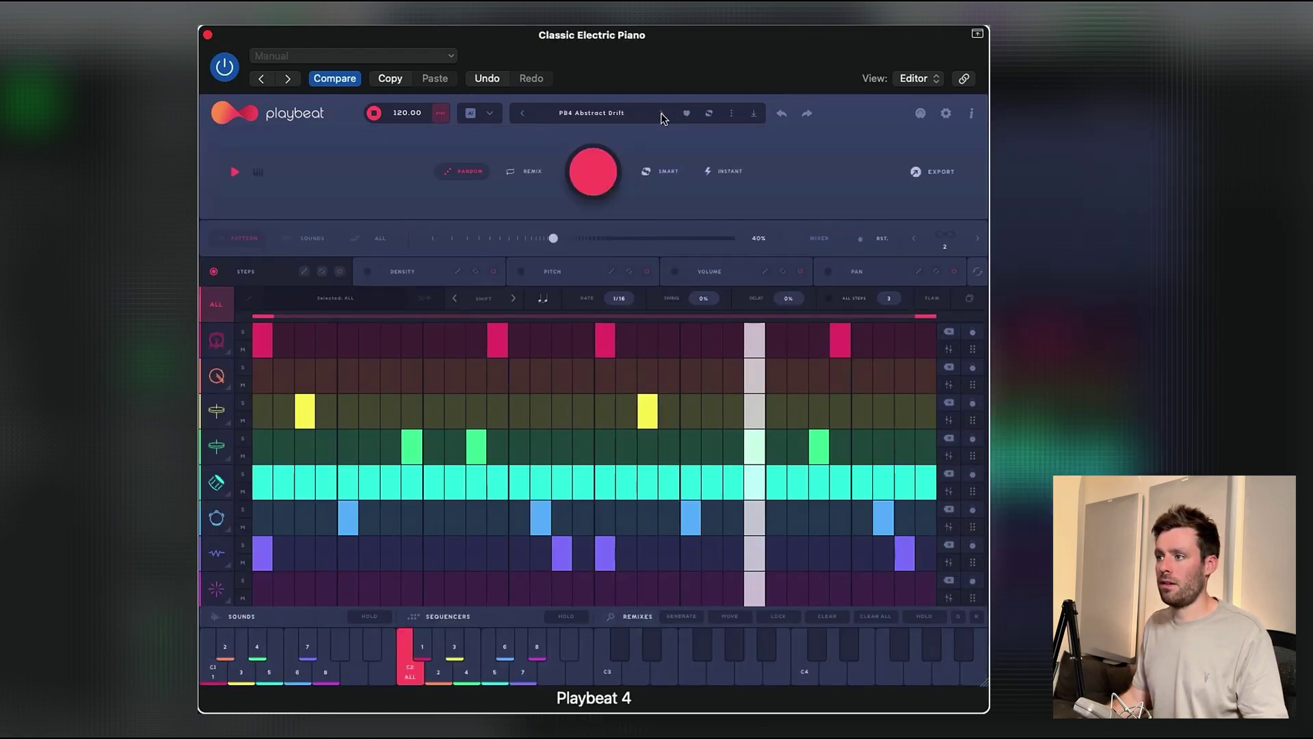
left_click(661, 113)
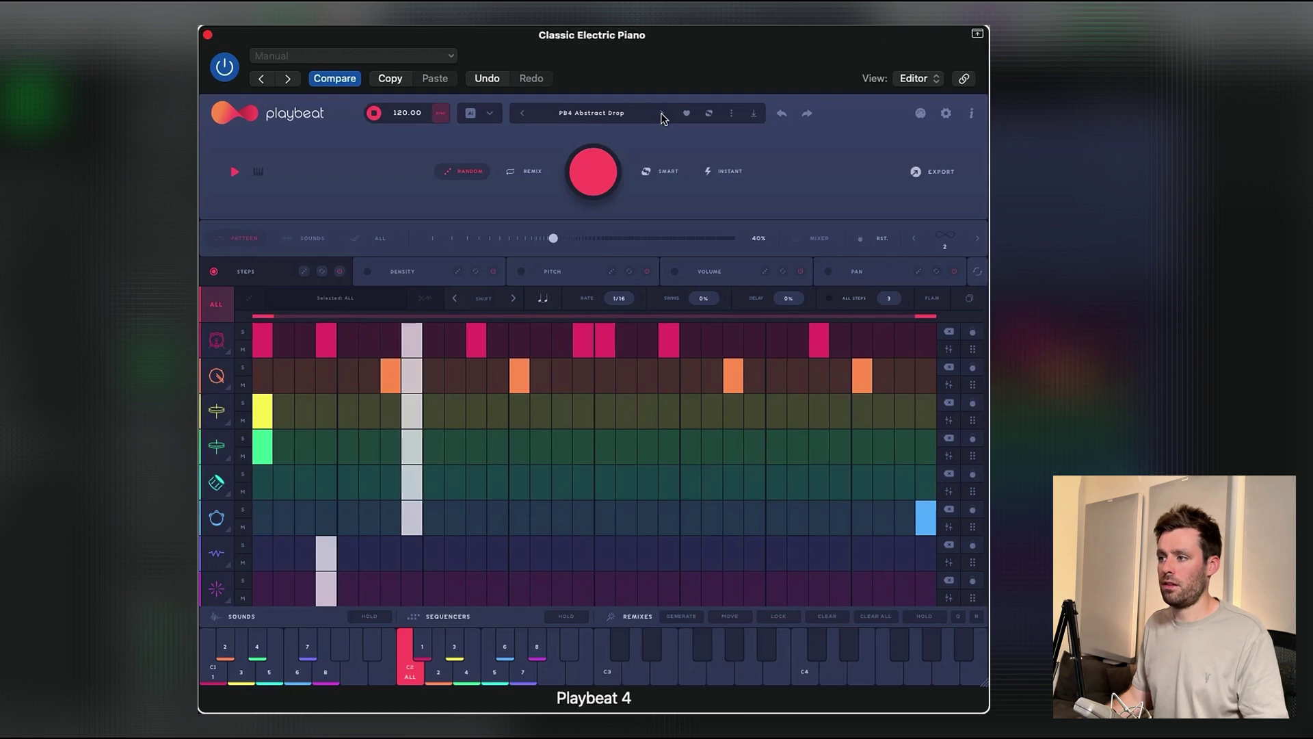
left_click(661, 114)
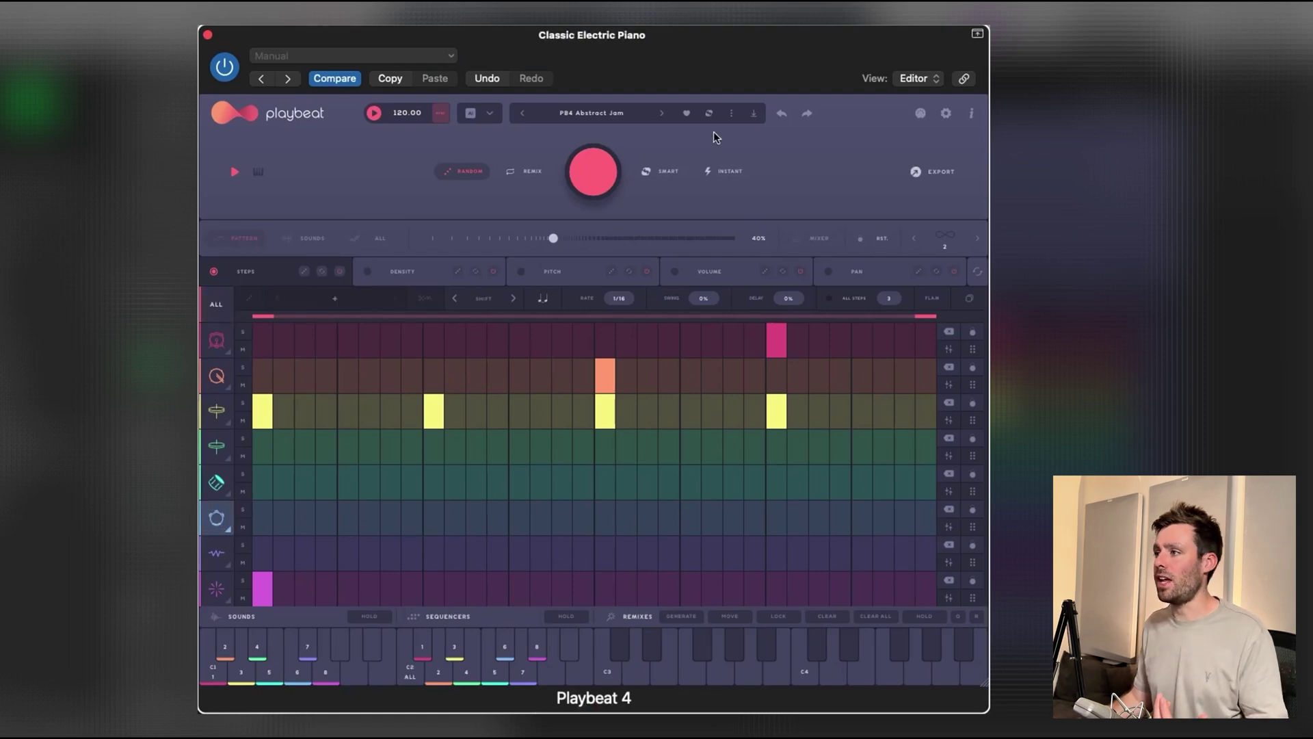
Show Playbeat's MIDI Outputs settings alongside the Kontakt 7 60s Drummer kit window
left_click(944, 114)
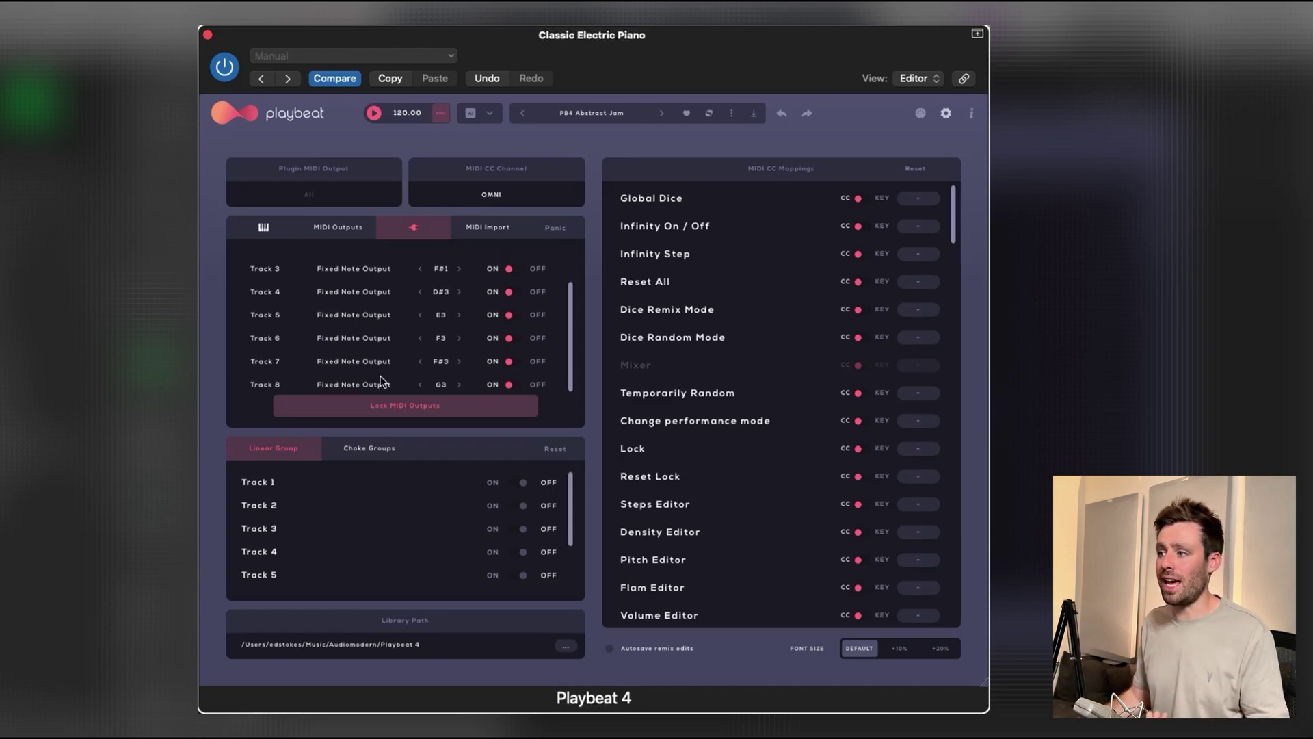
left_click(113, 429)
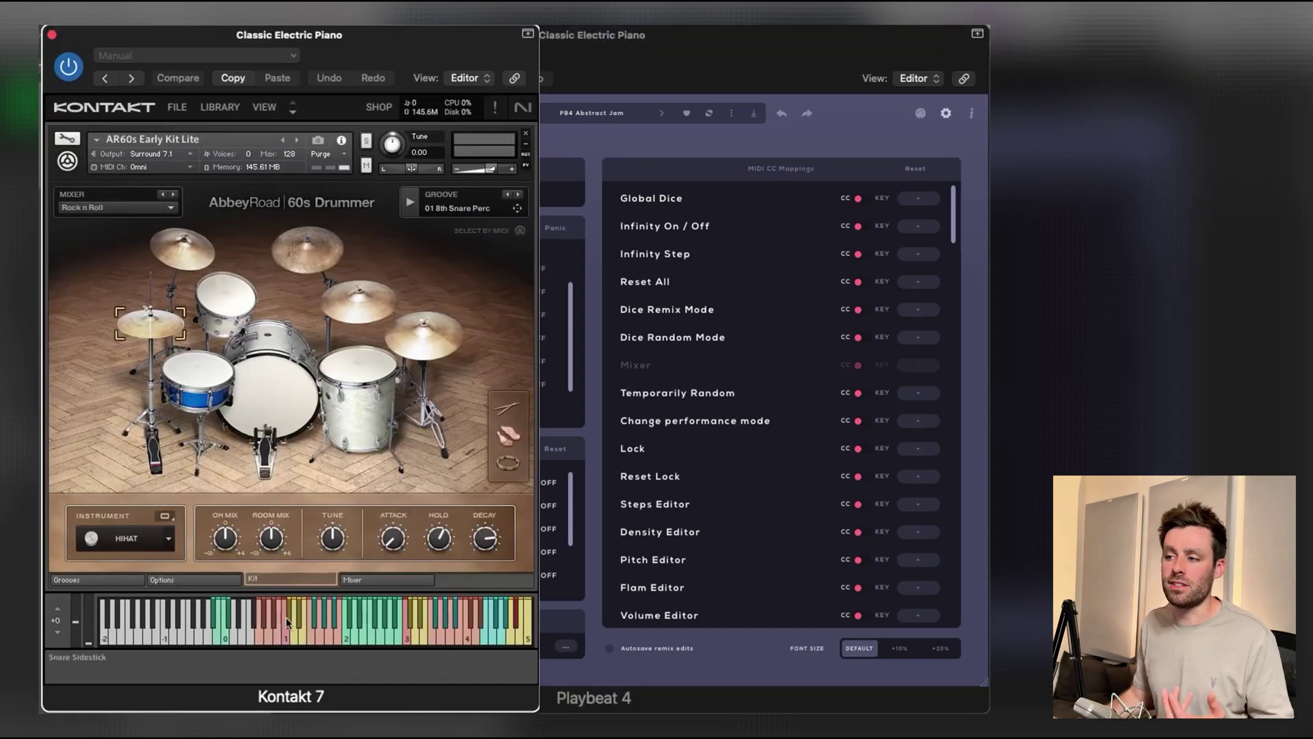